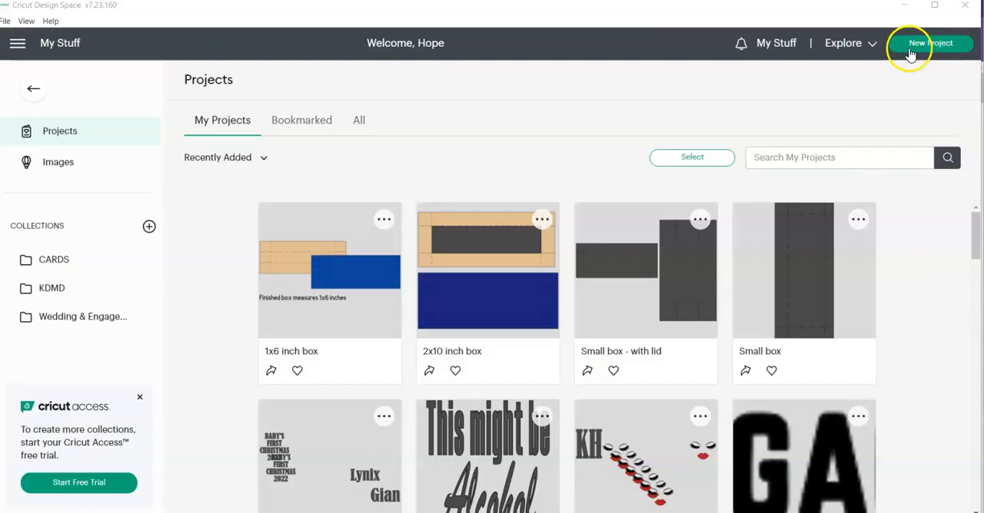
- Start a new project and insert a square from the free shapes
left_click(909, 51)
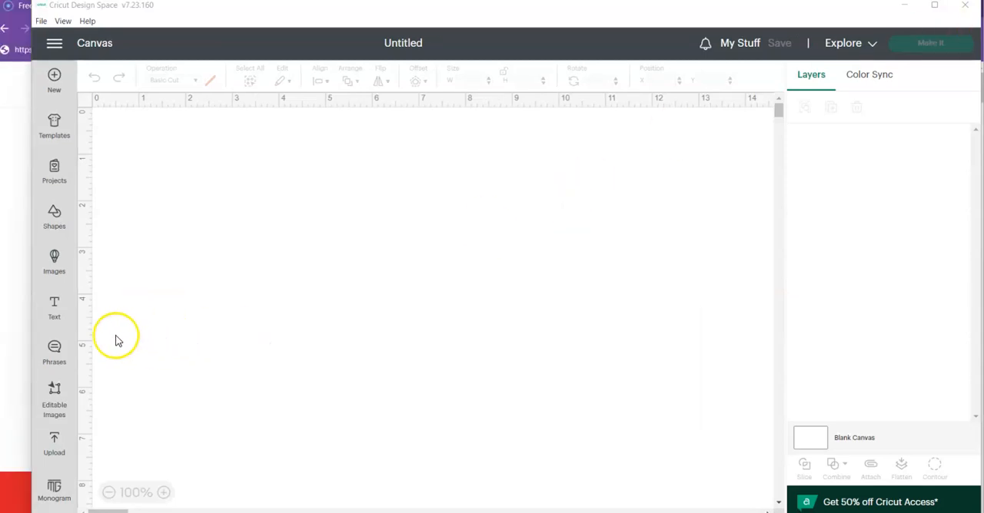
left_click(54, 215)
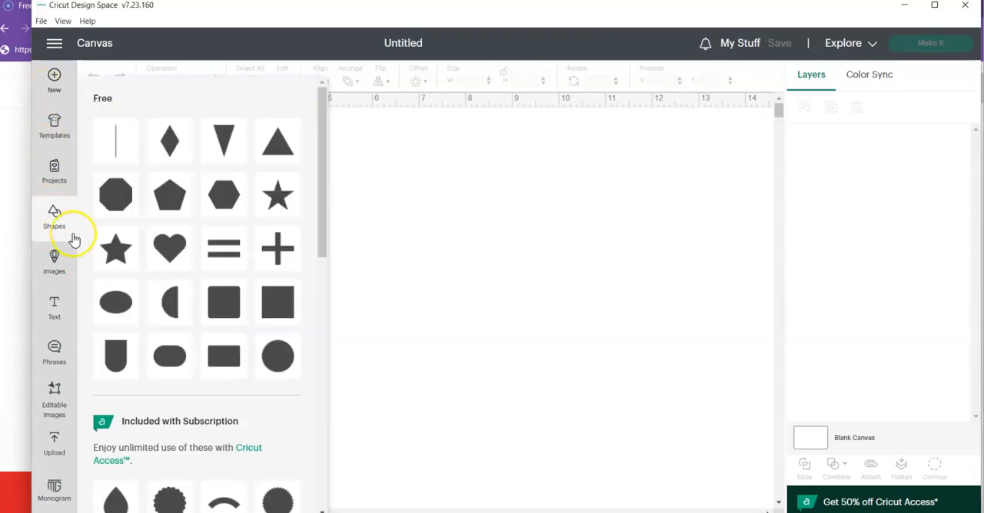
left_click(291, 306)
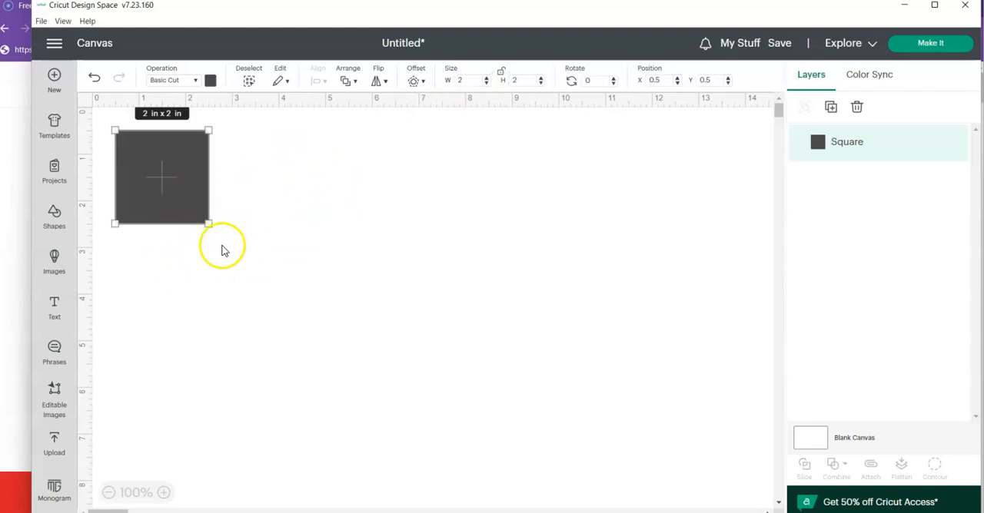
- Position the square at X 0 and Y 0 on the canvas
left_click(657, 80)
type("0")
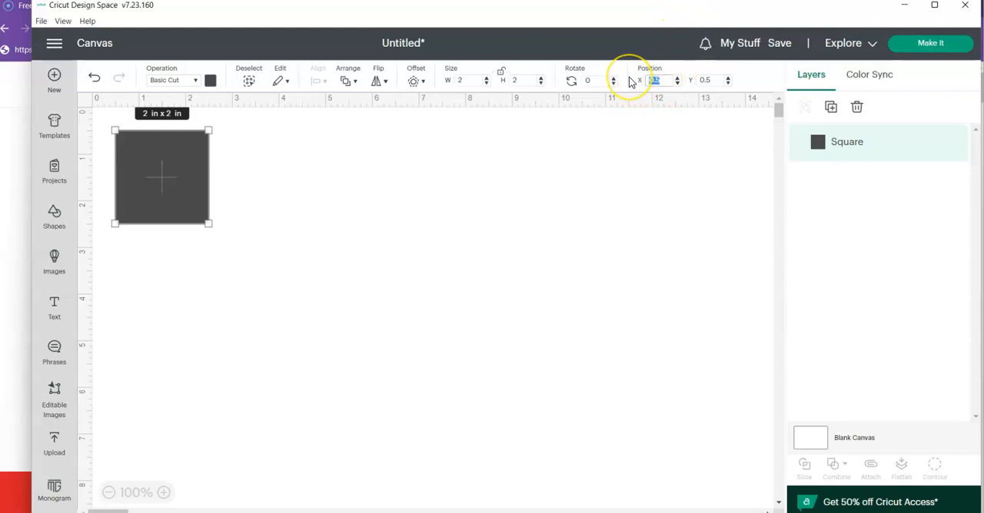
key("Tab")
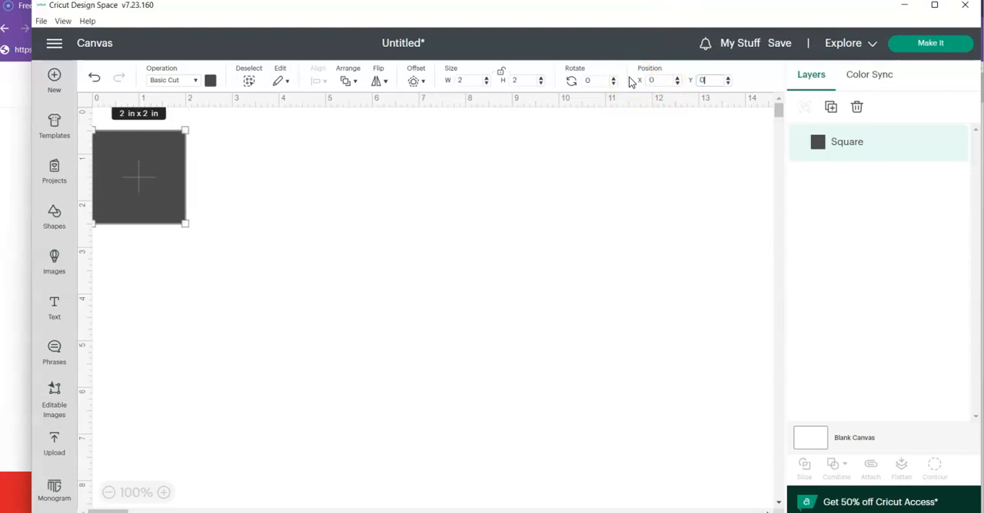
type("0")
key("Return")
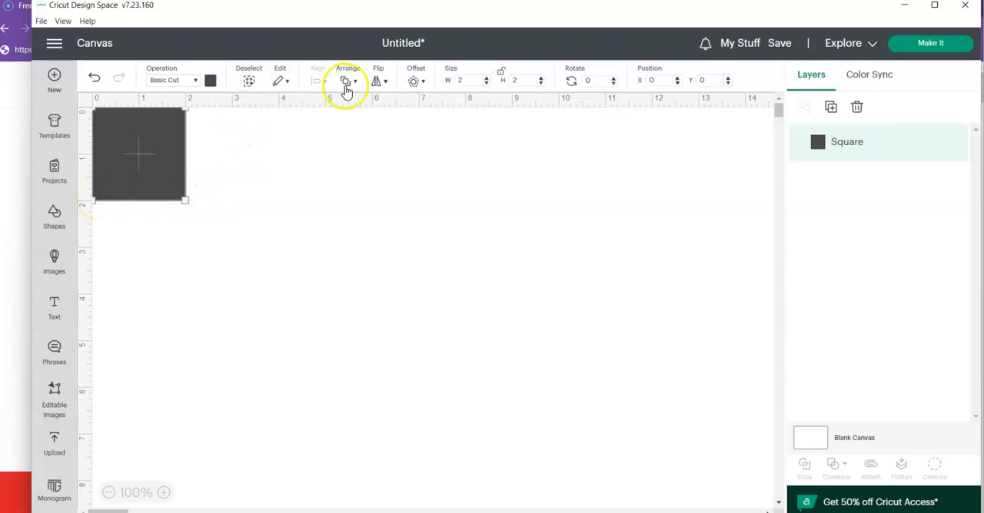
- Set the square's size to 1 in wide and 6 in high
double_click(463, 79)
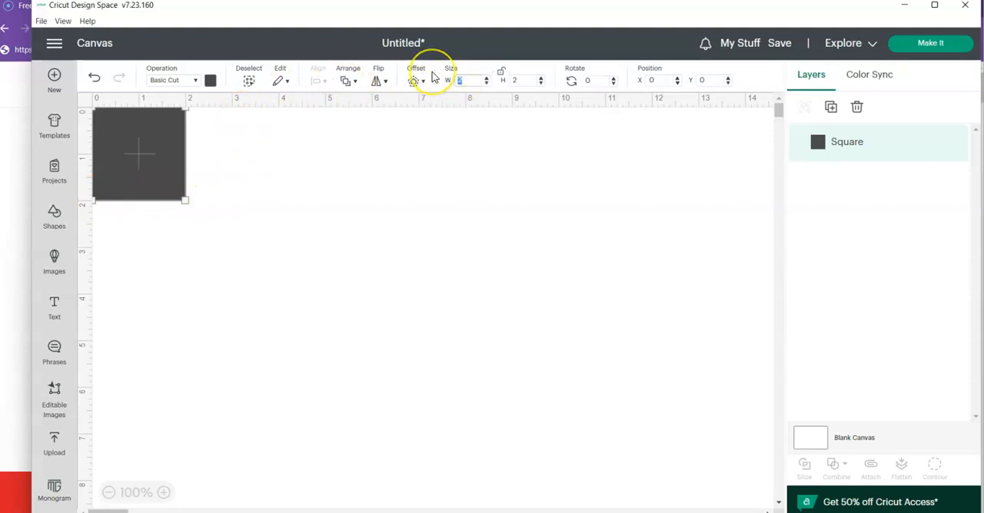
key("Tab")
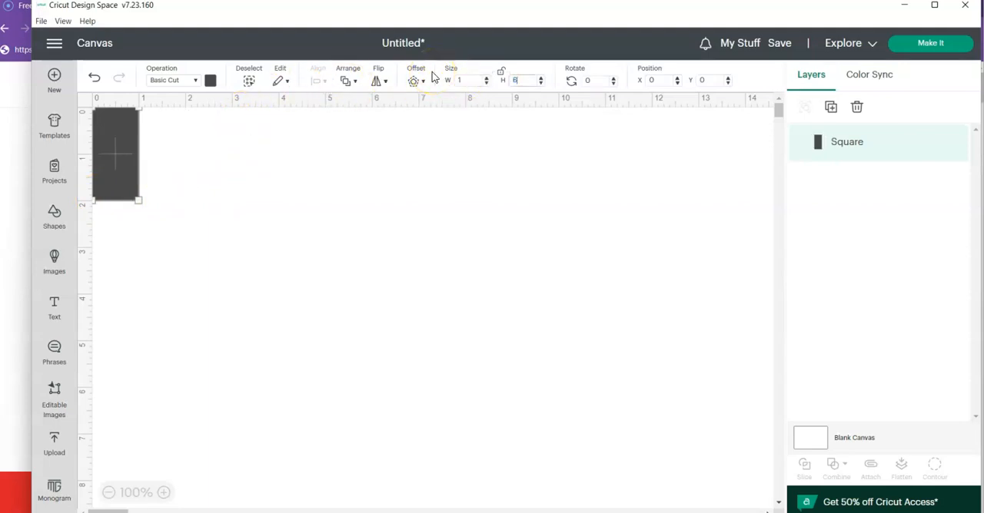
key("Return")
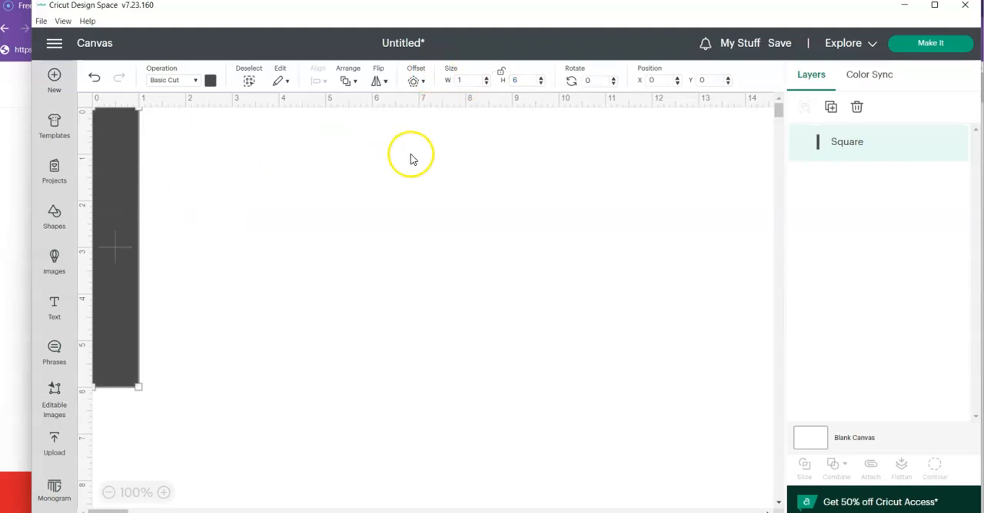
- Resize the shape to 6 in wide and 1 in high, then deselect it
double_click(461, 80)
type("6")
key("Tab")
type("1")
key("Return")
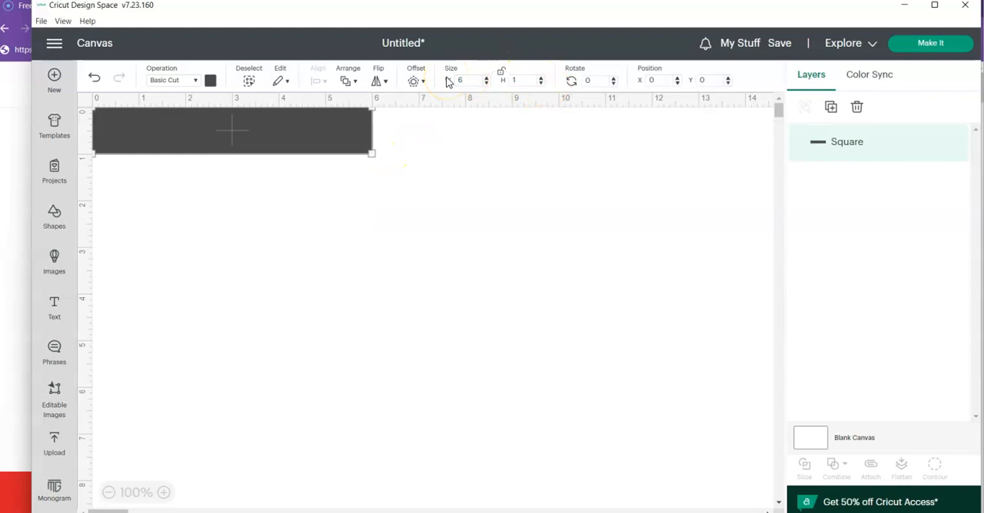
left_click(326, 298)
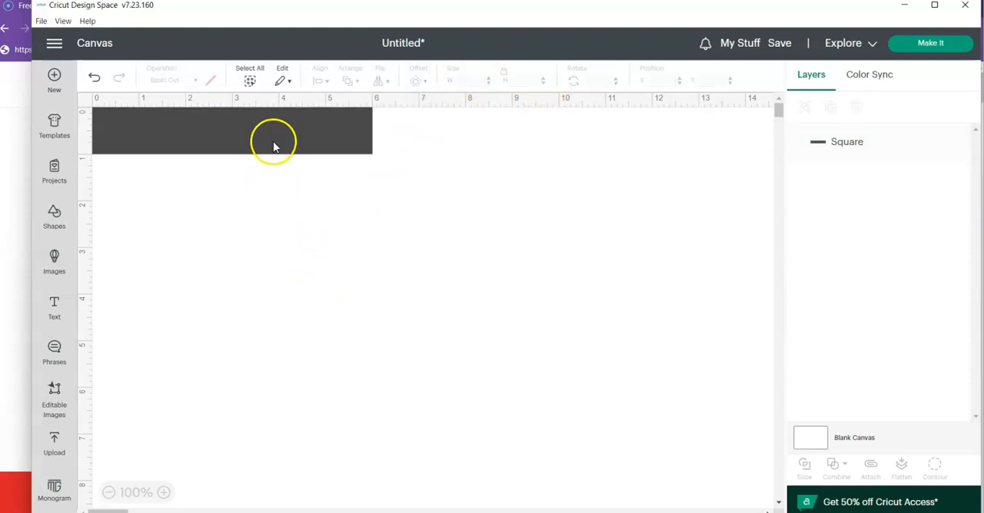
- Move the 6 x 1 in rectangle to about X 0.53, Y 0.88 and colour it dark orange
left_click_drag(279, 130, 302, 169)
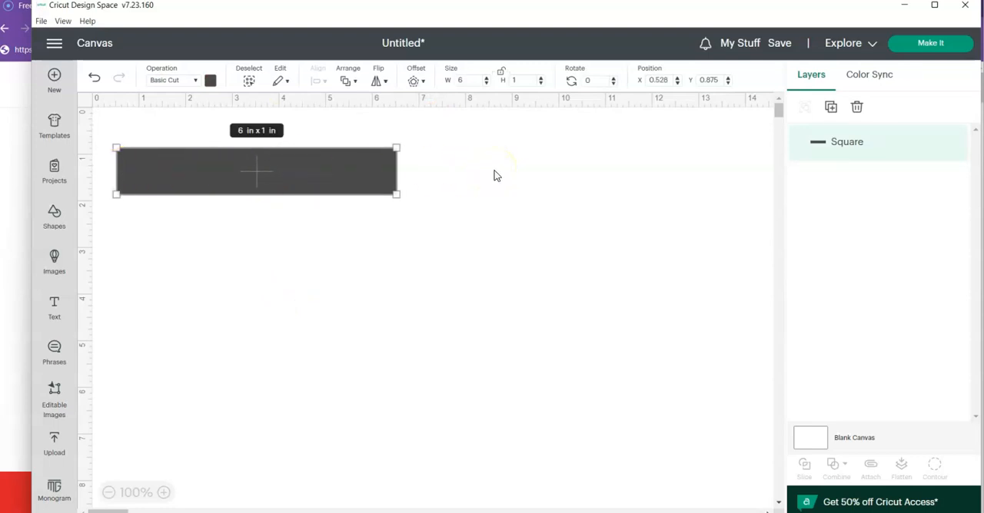
left_click(268, 325)
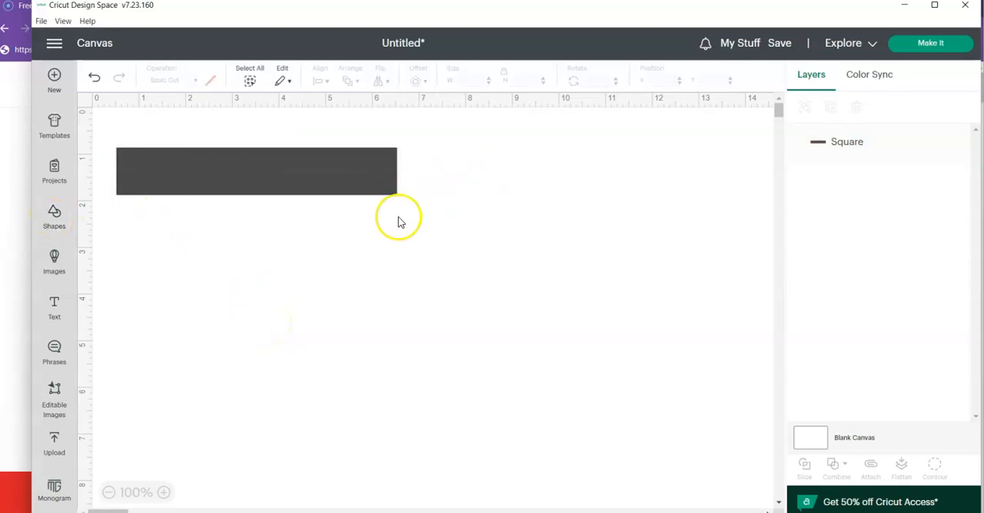
left_click(301, 179)
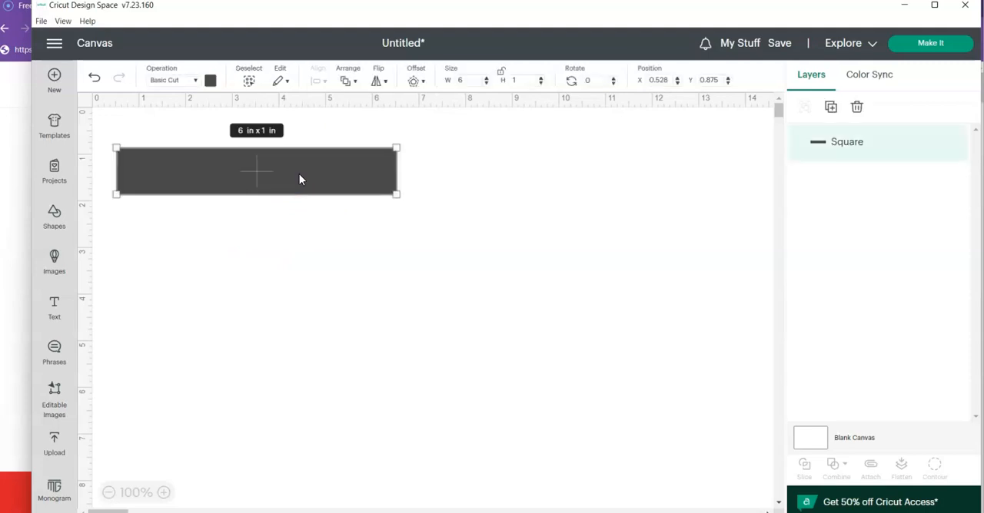
left_click(209, 82)
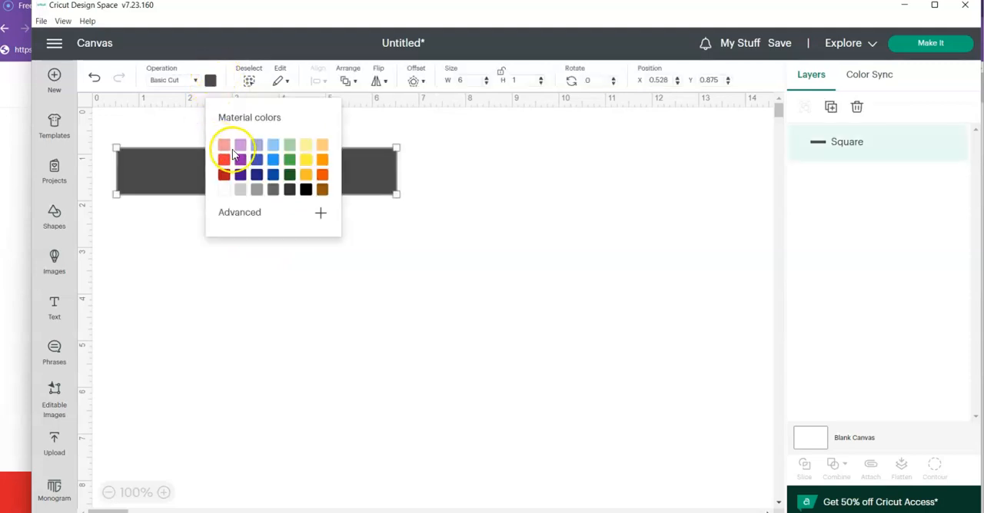
left_click(322, 179)
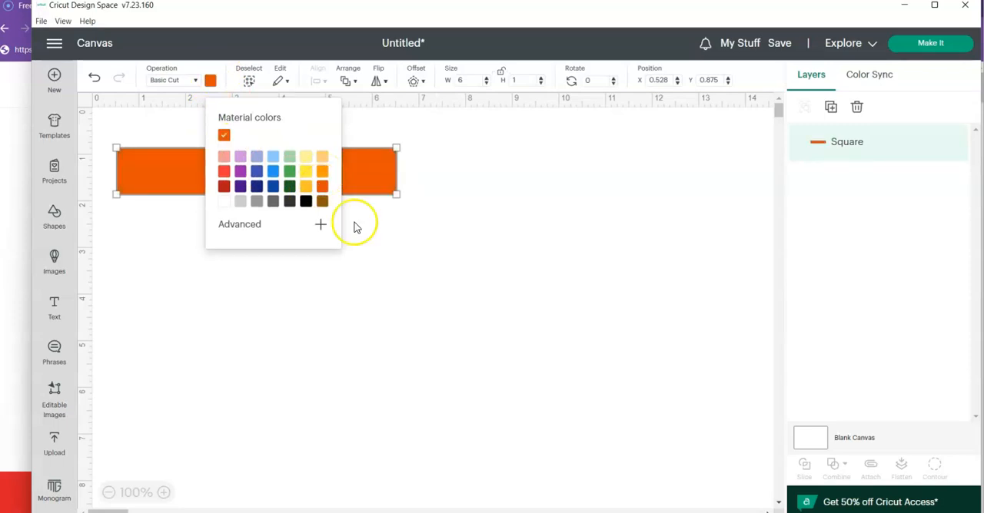
left_click(413, 294)
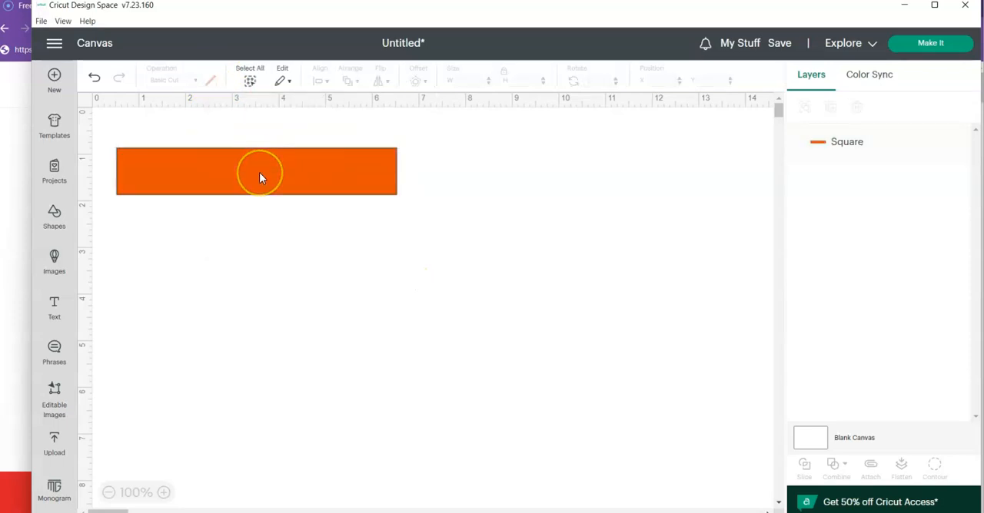
- Move the orange rectangle down to about Y 2.33 and insert a second square
left_click_drag(260, 178, 262, 249)
left_click(54, 215)
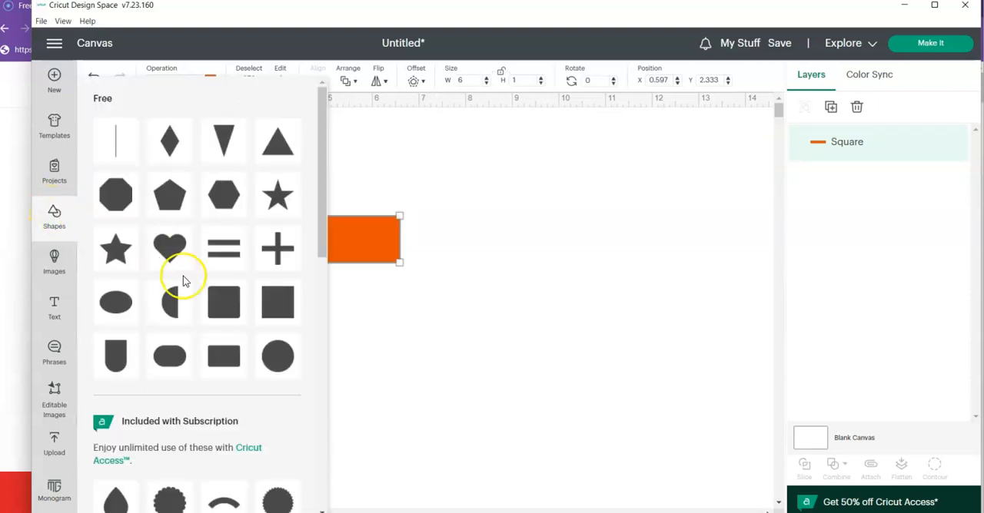
left_click(270, 305)
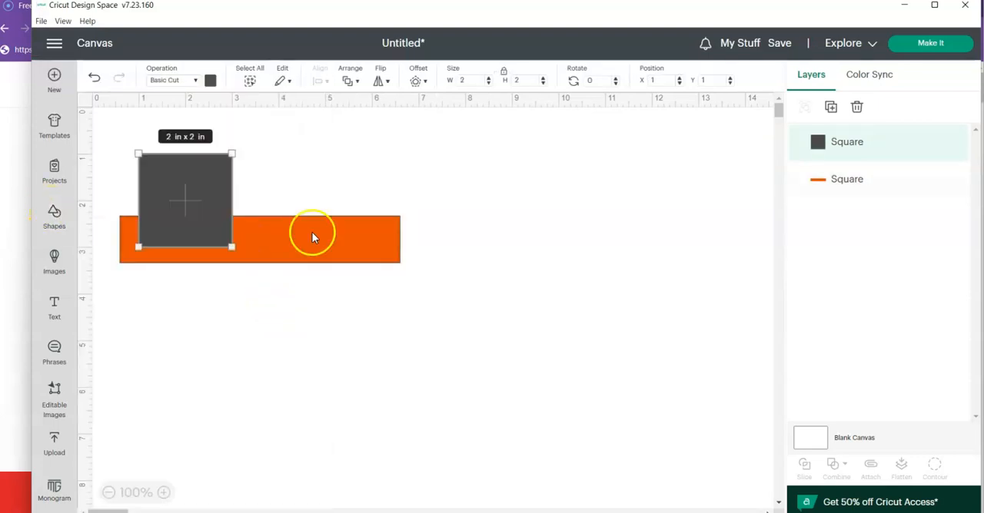
- Position the new square at X 0 and Y 0 on the canvas
double_click(668, 83)
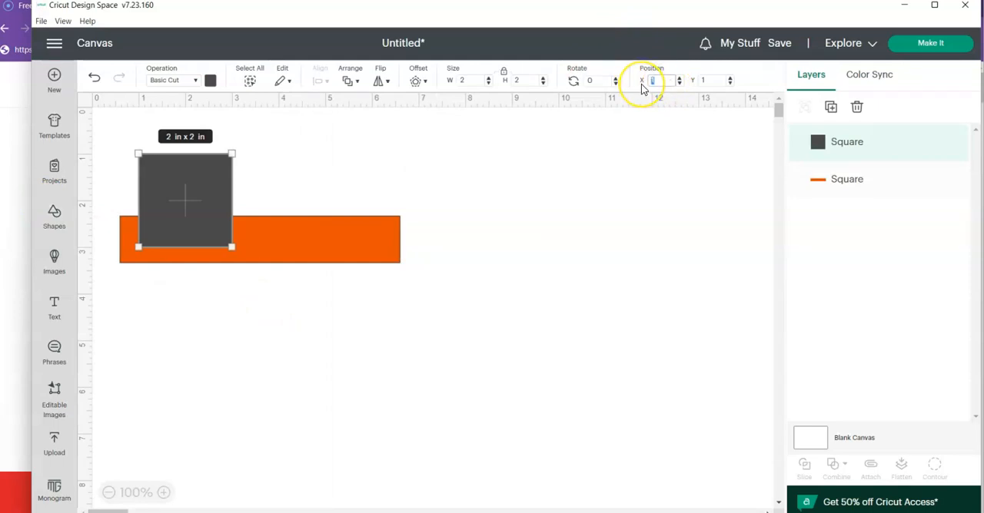
key("Tab")
type("0")
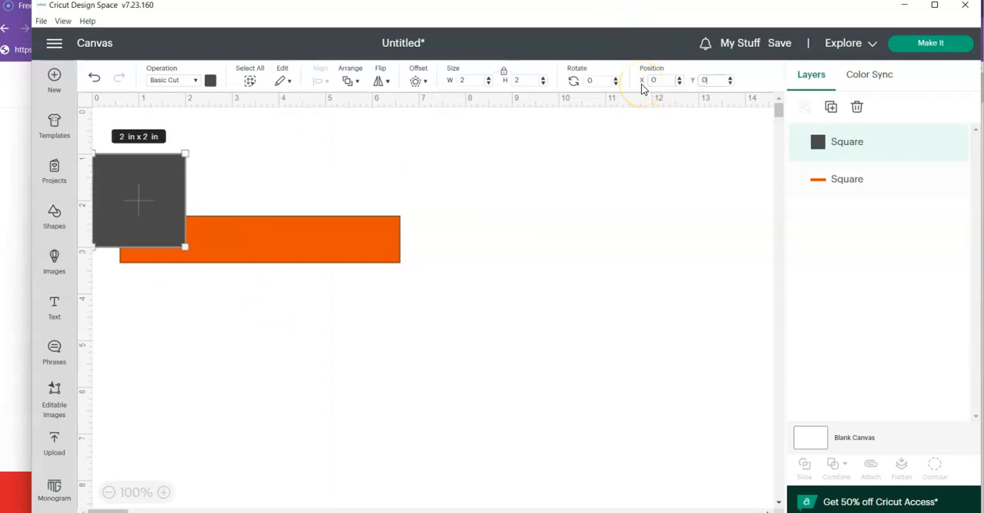
key("Return")
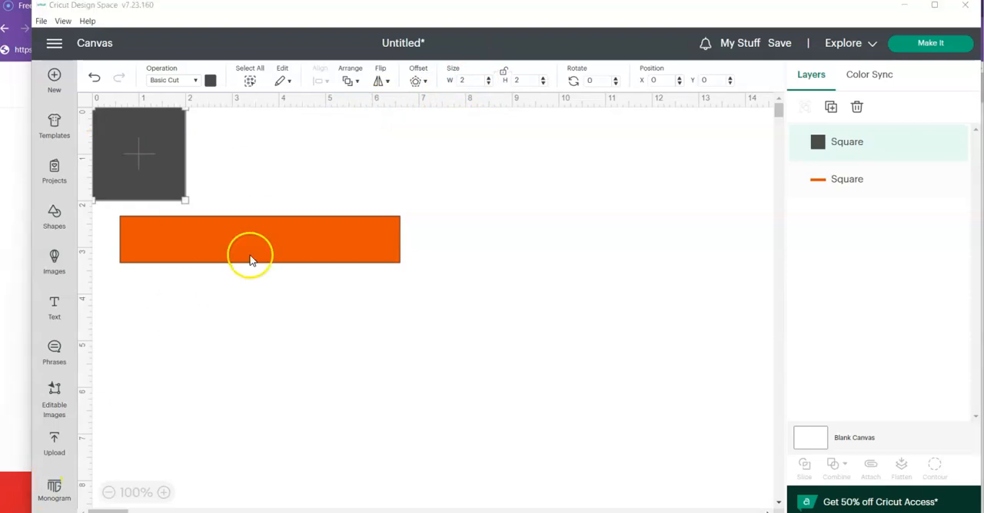
- Resize the new square to 8 in wide and 3 in high with its proportions unlocked
double_click(475, 82)
type("6")
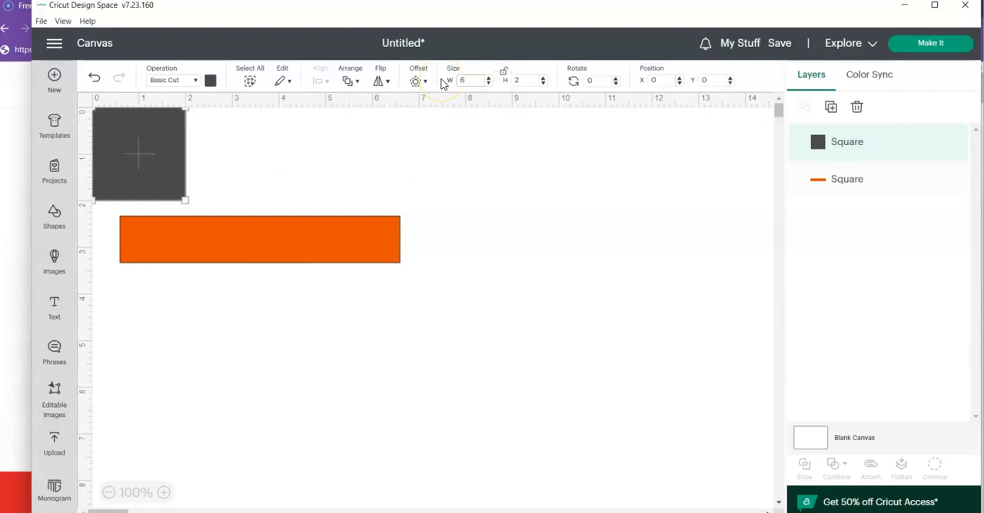
key("Return")
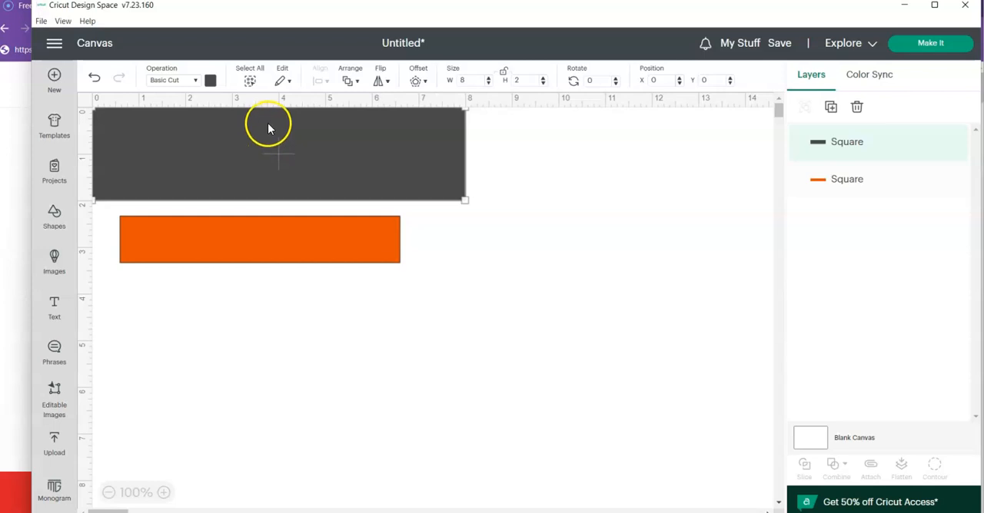
left_click(520, 80)
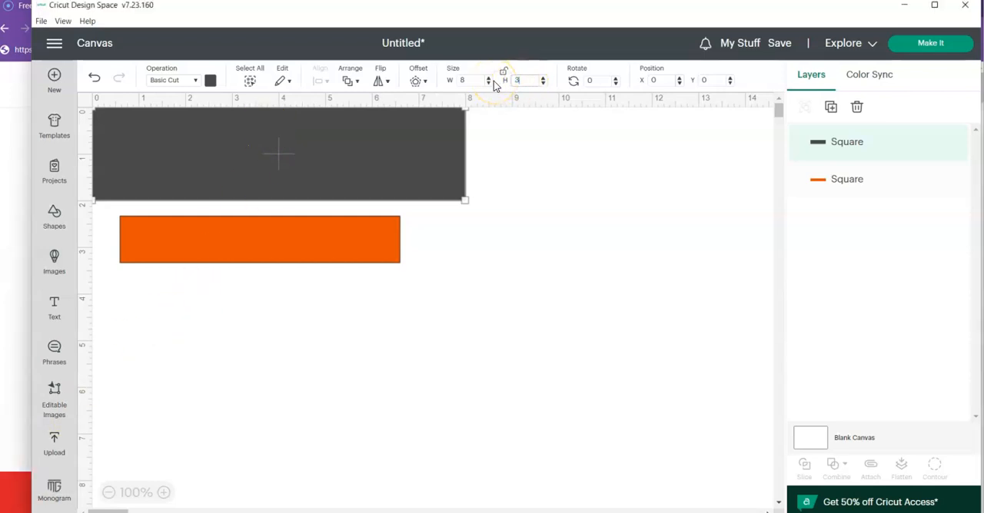
type("3")
key("Return")
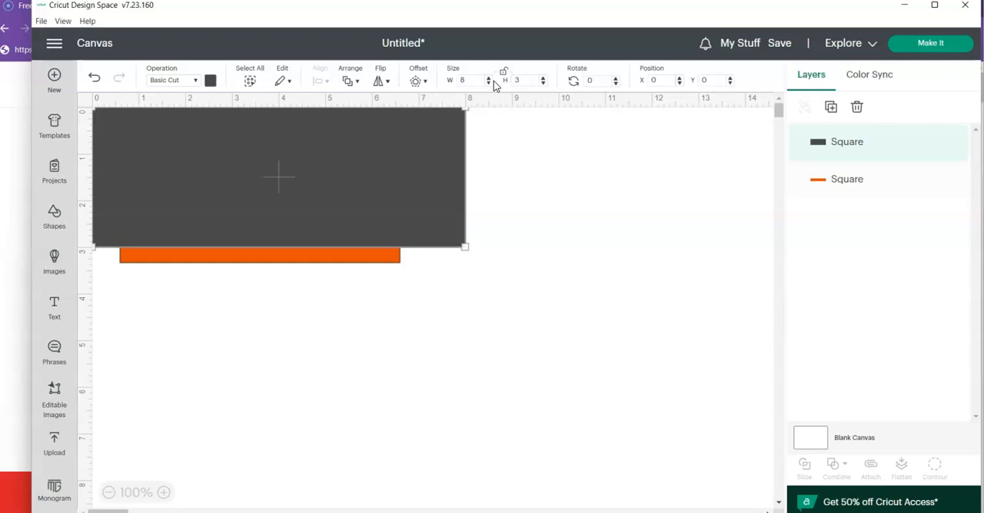
- Move the orange rectangle clear of the large rectangle to about X 9.2, Y 6.25
left_click(246, 310)
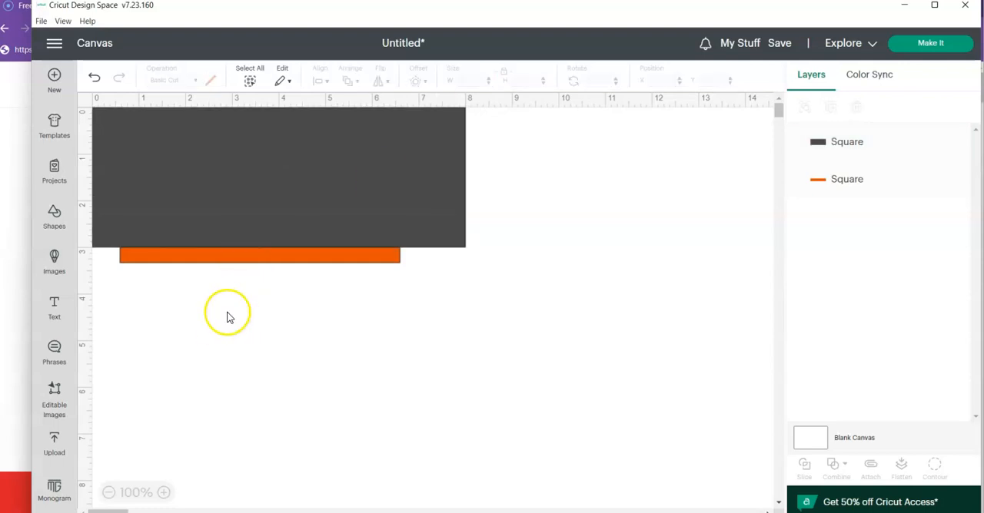
left_click(230, 259)
left_click_drag(230, 259, 630, 439)
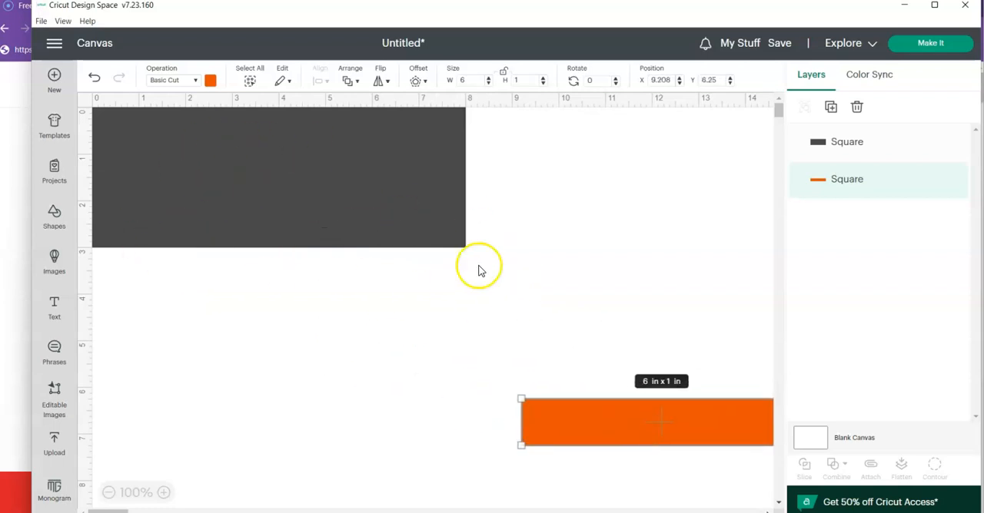
- Recolour the 8 x 3 in rectangle from the brown swatch to a light tan, #f3d1a2, using the advanced colour options
left_click(226, 177)
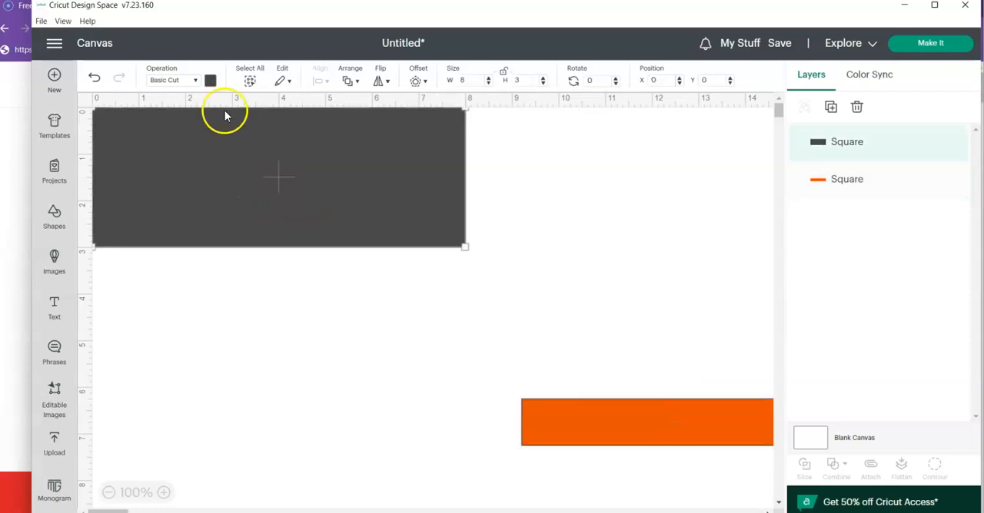
left_click(209, 82)
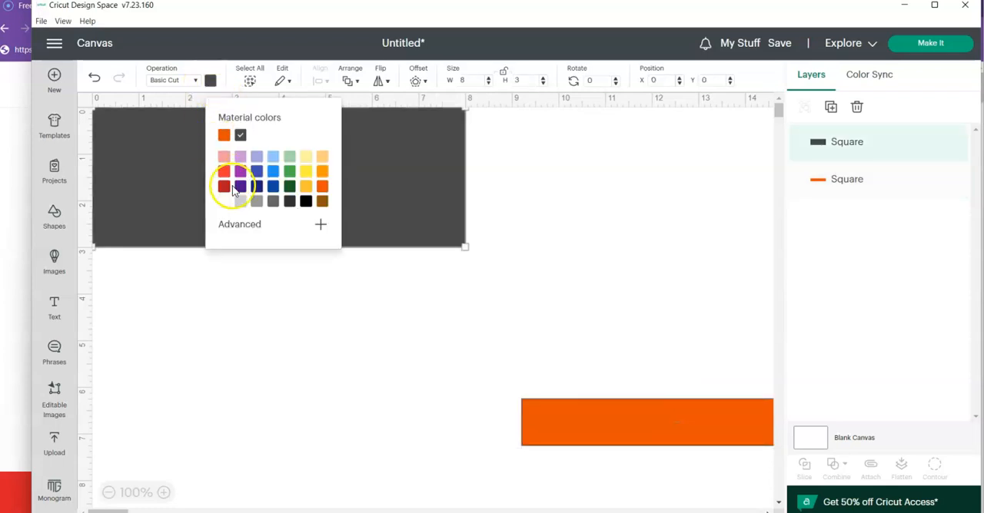
left_click(233, 228)
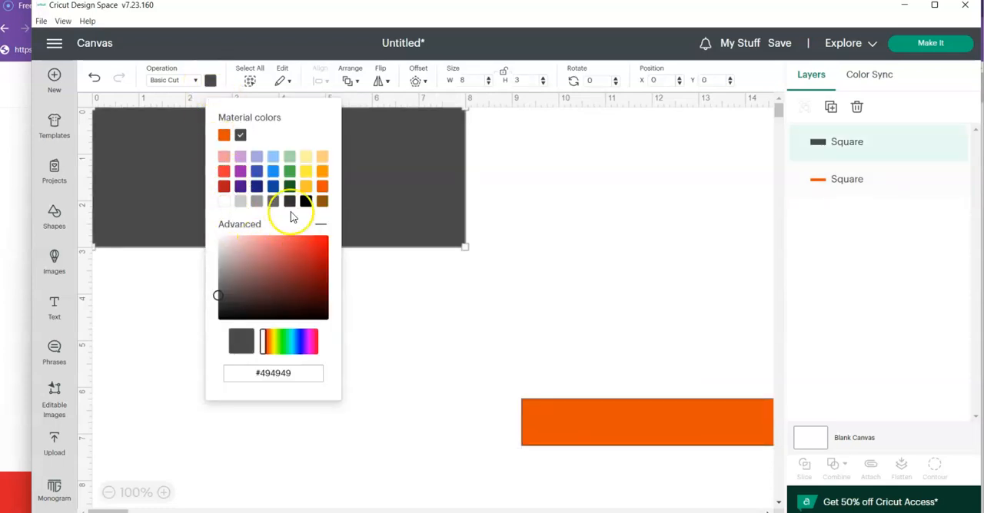
left_click(323, 201)
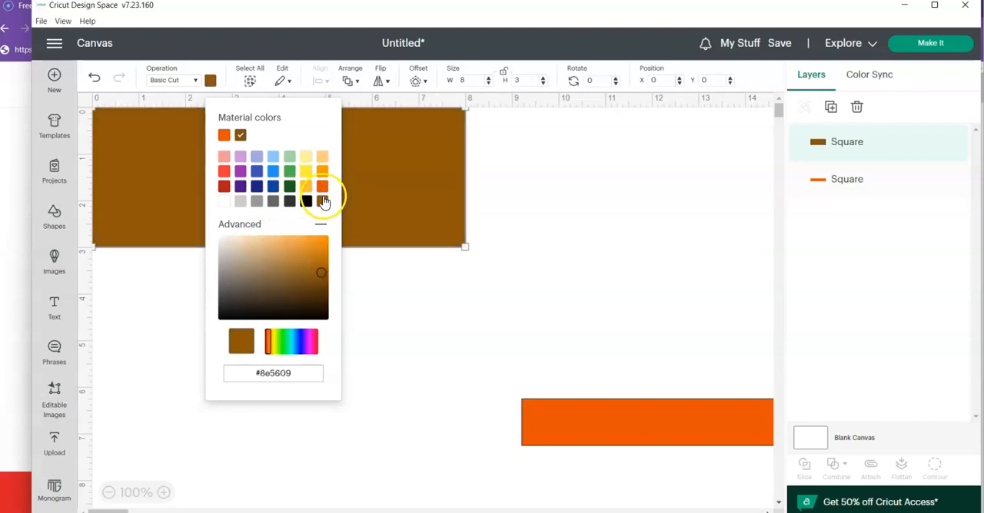
left_click(315, 242)
left_click_drag(313, 244, 255, 243)
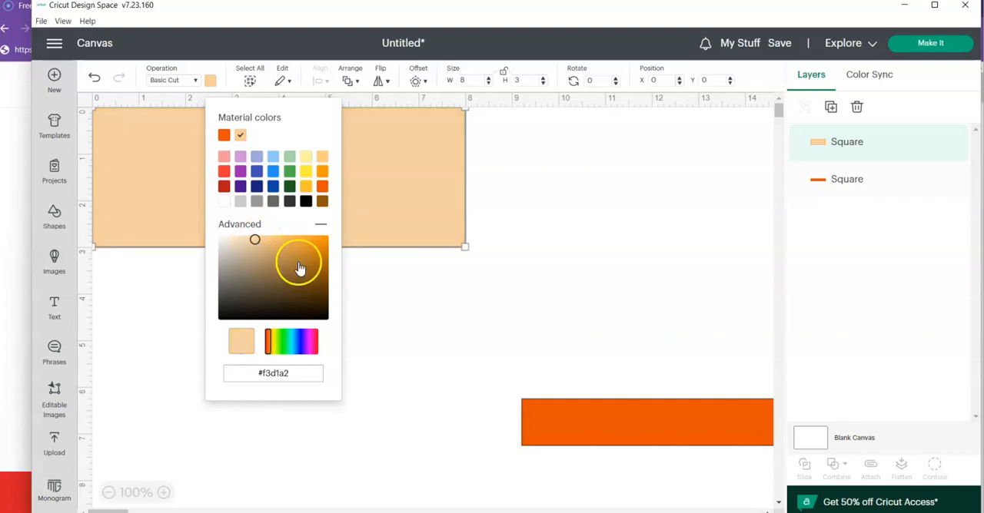
left_click(365, 306)
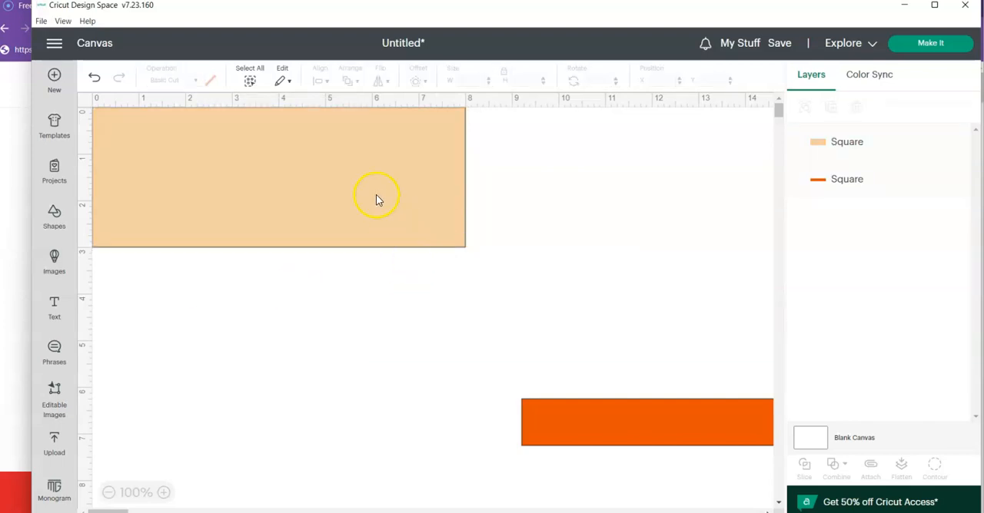
- Add a score line shape to the canvas and select it
left_click(49, 224)
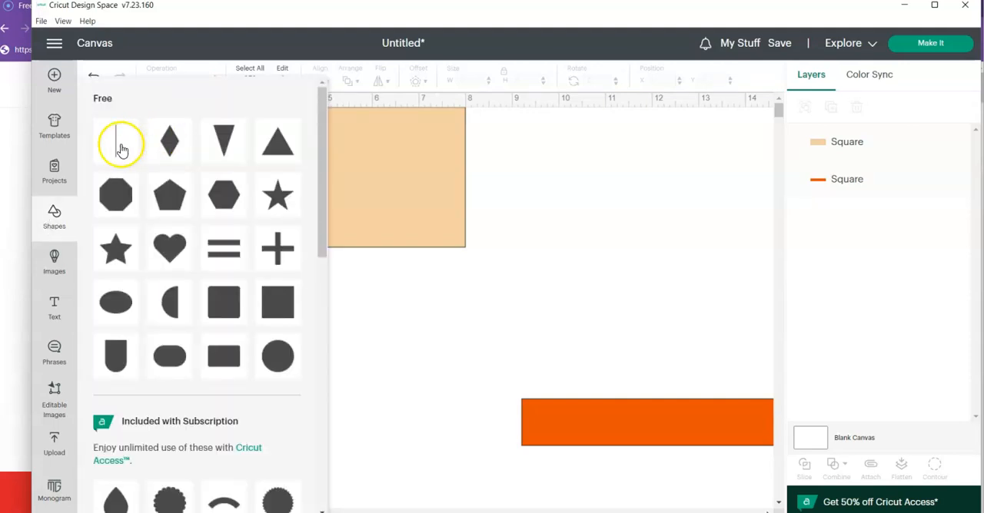
left_click(121, 149)
left_click(52, 223)
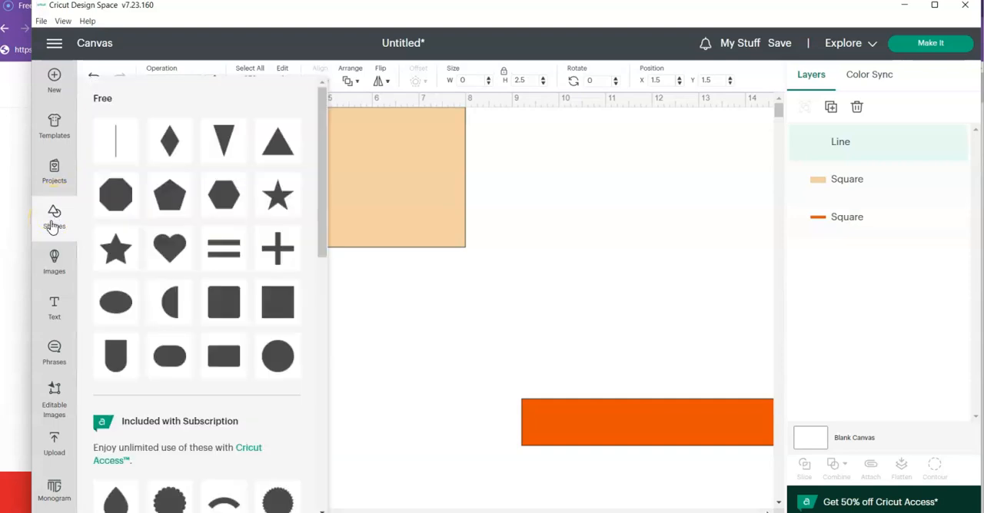
left_click(355, 283)
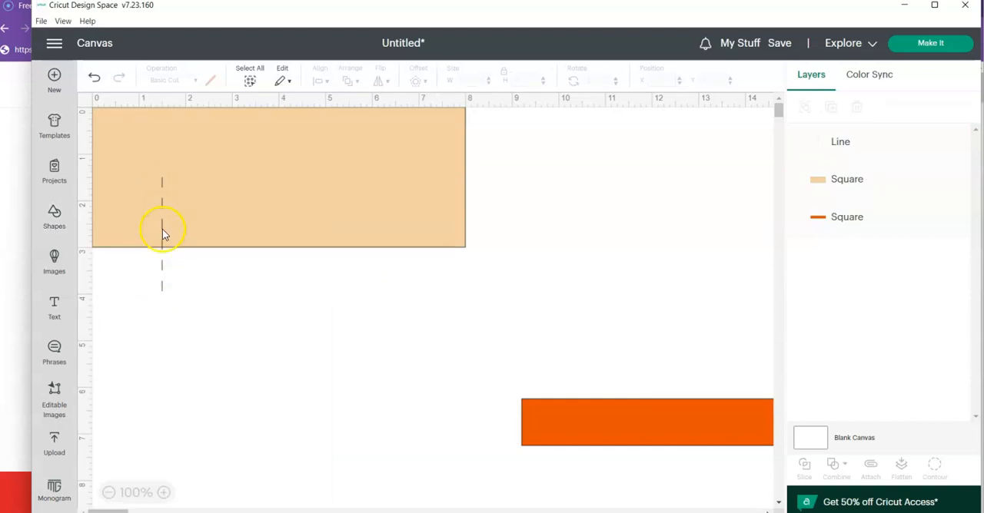
left_click(162, 229)
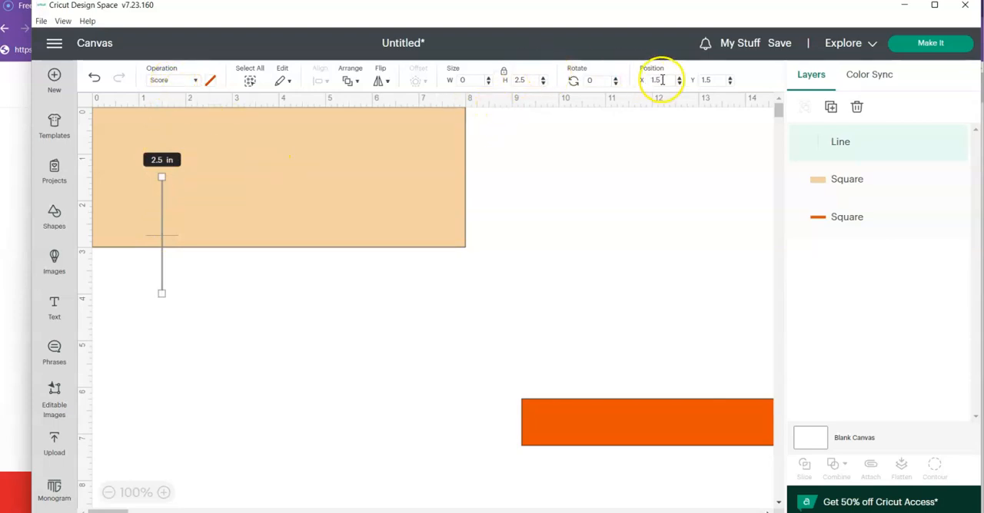
- Position the vertical score line at X 1 and Y 0
left_click_drag(662, 80, 636, 83)
type("0")
key("Return")
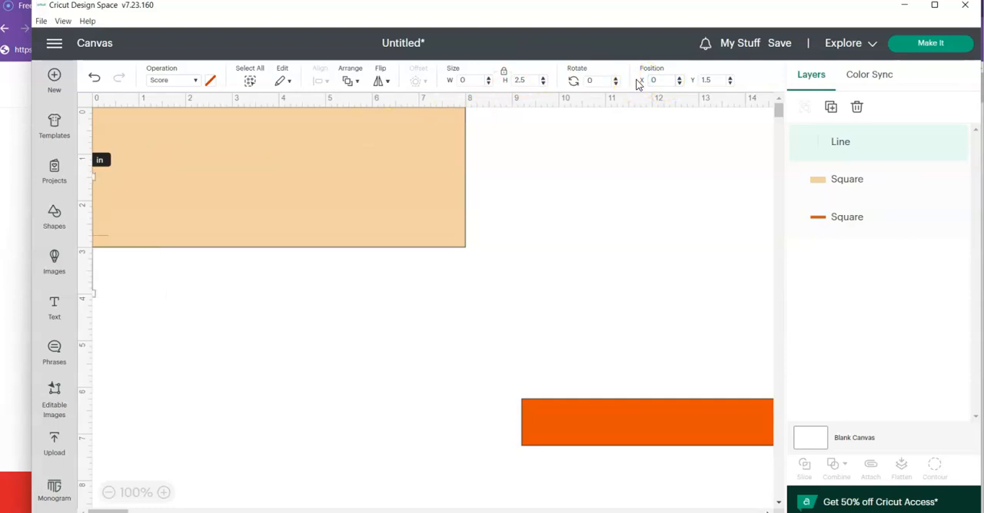
left_click_drag(658, 80, 645, 81)
type("1")
key("Return")
left_click(708, 81)
left_click_drag(716, 84, 681, 83)
type("0")
key("Return")
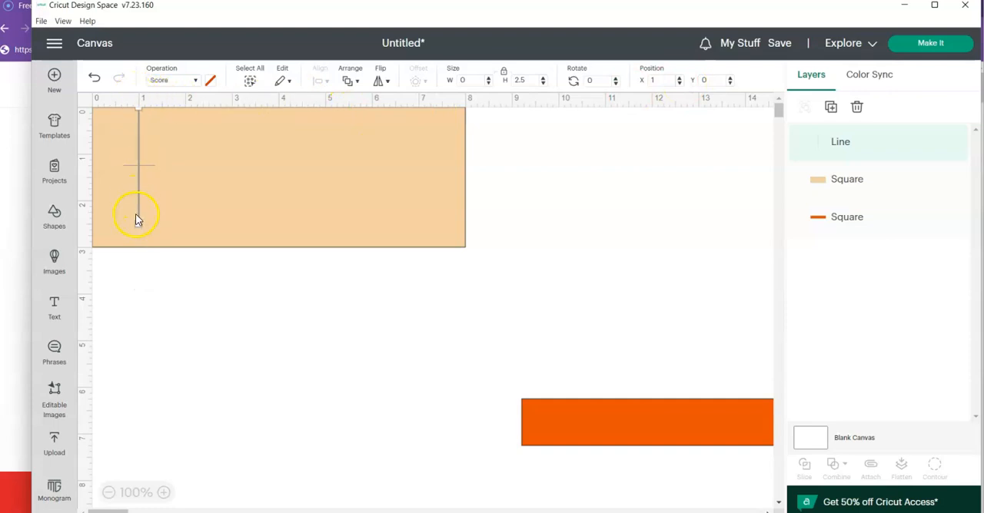
- Set the score line's height to 3 in with its proportions unlocked
left_click(511, 82)
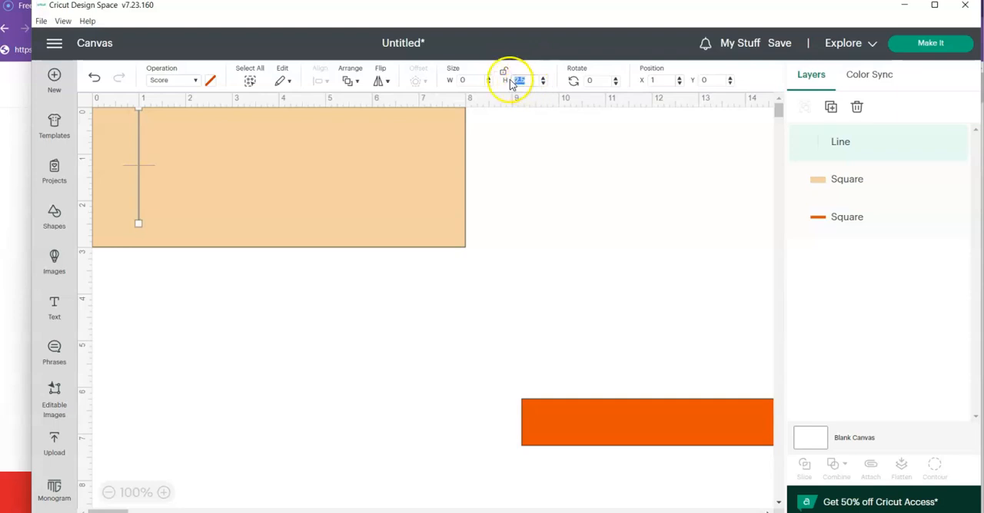
type("3")
key("Return")
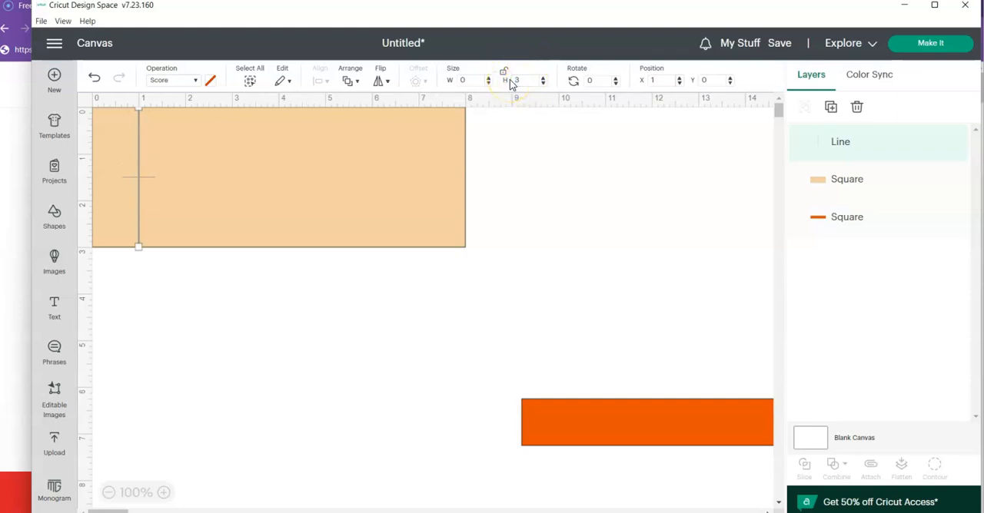
left_click(477, 217)
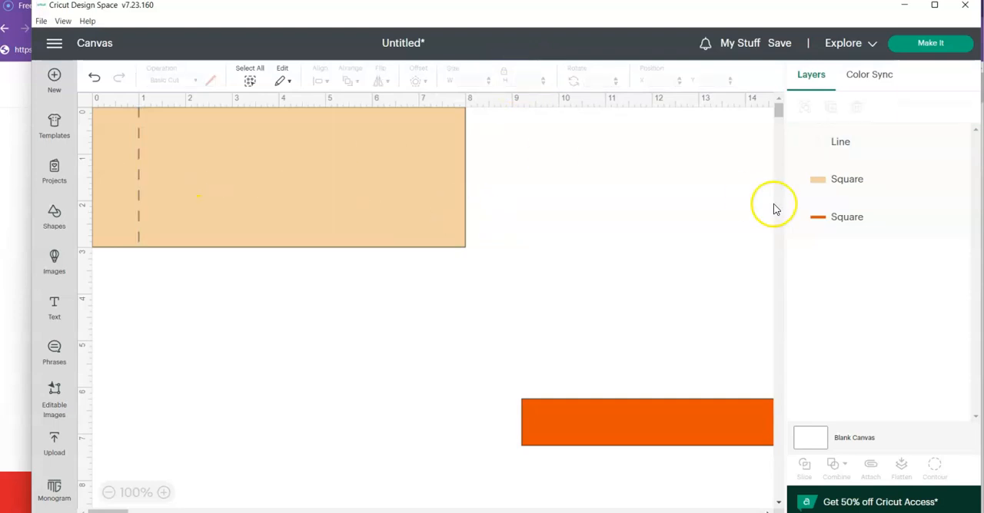
- Duplicate the 3 in vertical score line and position the copy at X 7 and Y 0
left_click(837, 146)
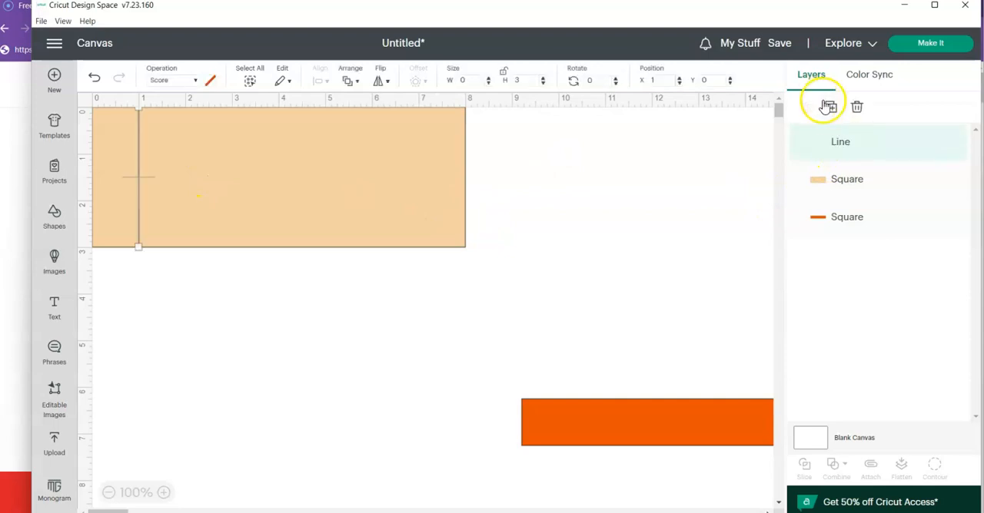
left_click(830, 109)
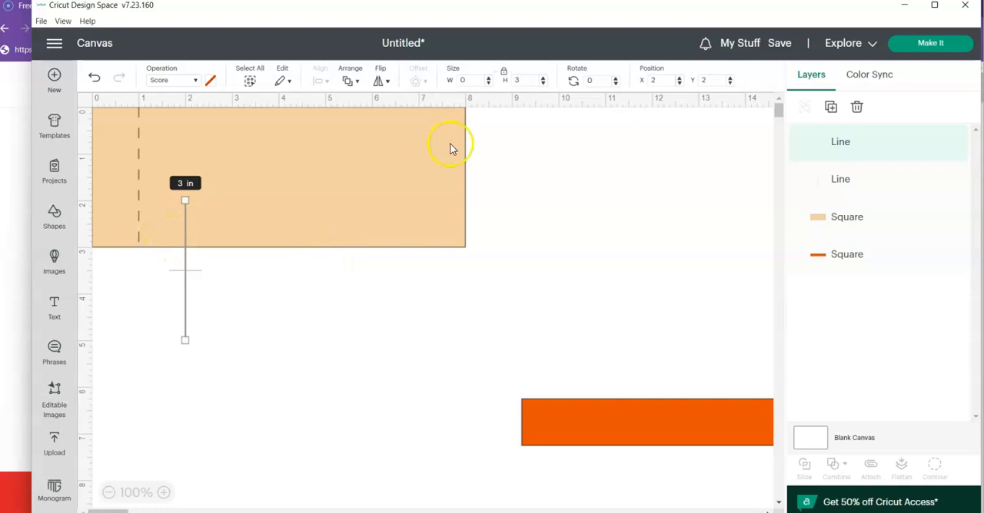
double_click(706, 80)
type("7")
key("Return")
left_click_drag(666, 80, 615, 80)
type("7")
key("Return")
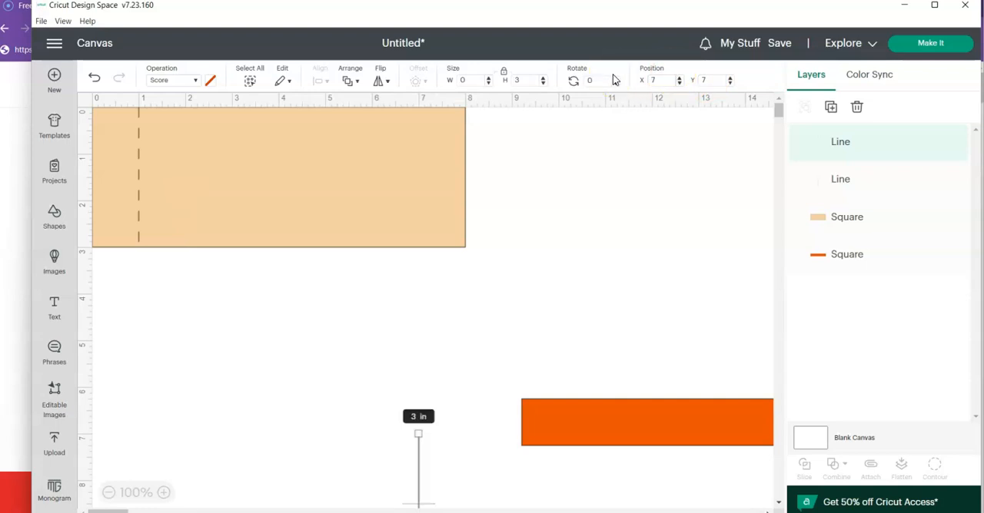
left_click_drag(724, 80, 683, 80)
type("0")
key("Return")
left_click(618, 193)
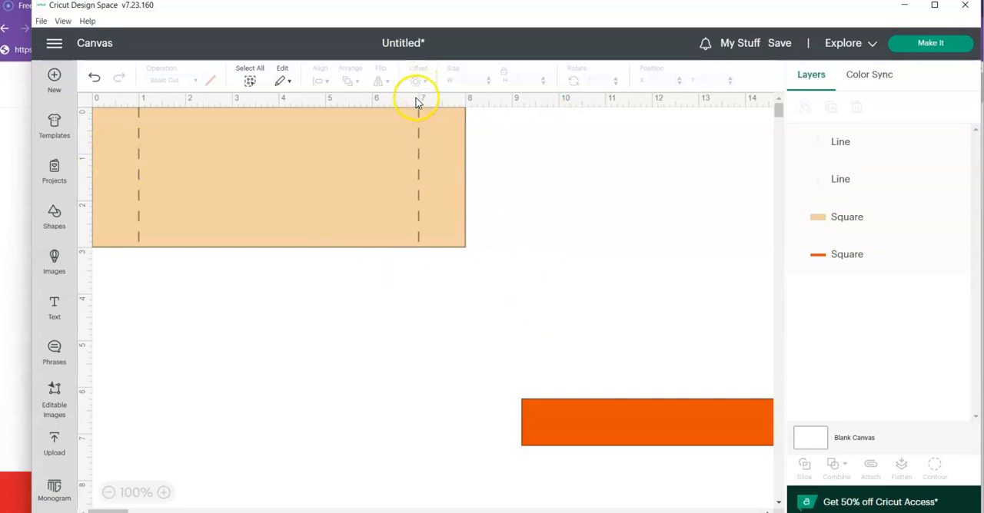
- Attach the two vertical score lines to the tan rectangle
left_click(421, 224)
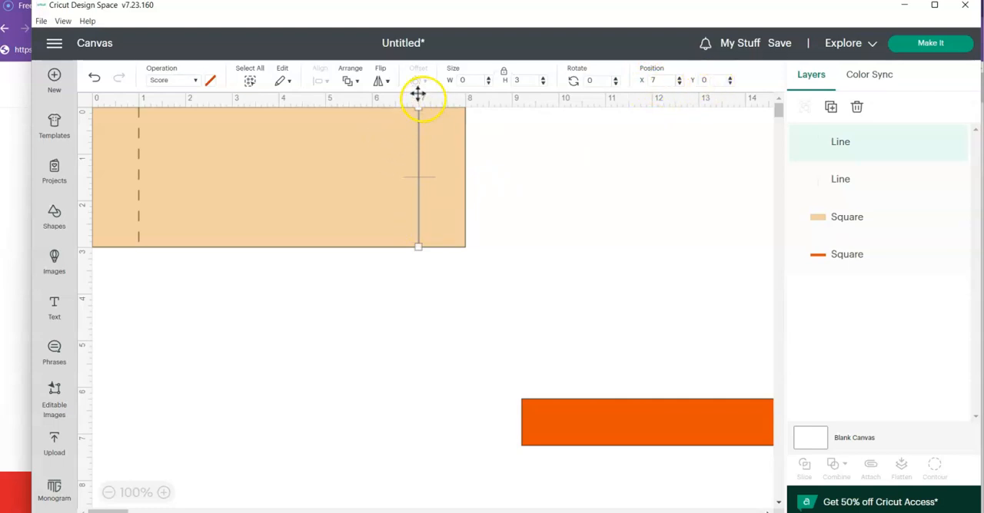
left_click(475, 305)
left_click_drag(521, 299, 87, 170)
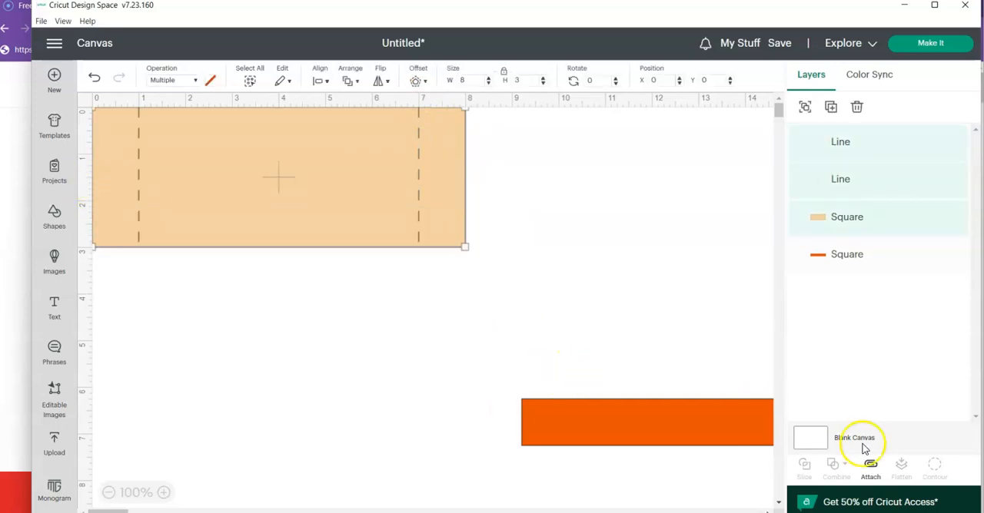
left_click(871, 473)
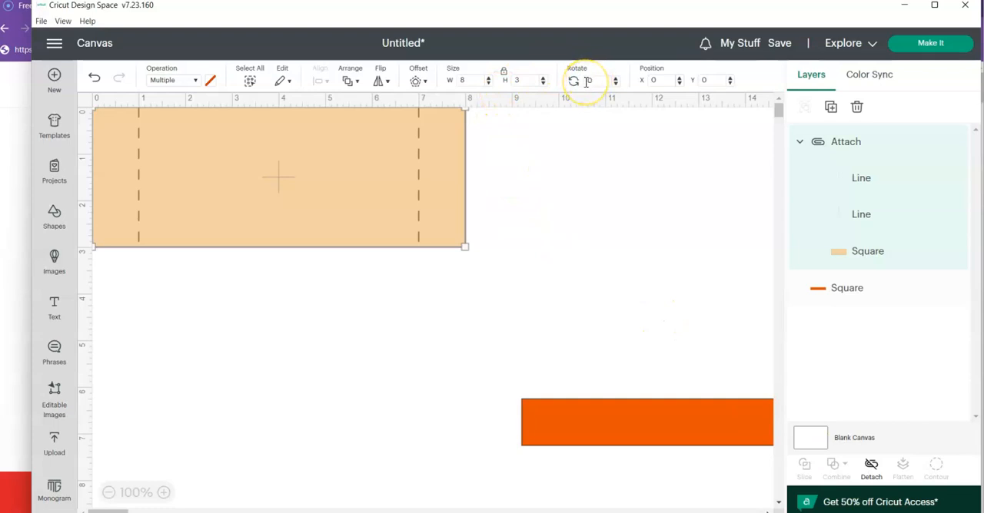
left_click(502, 285)
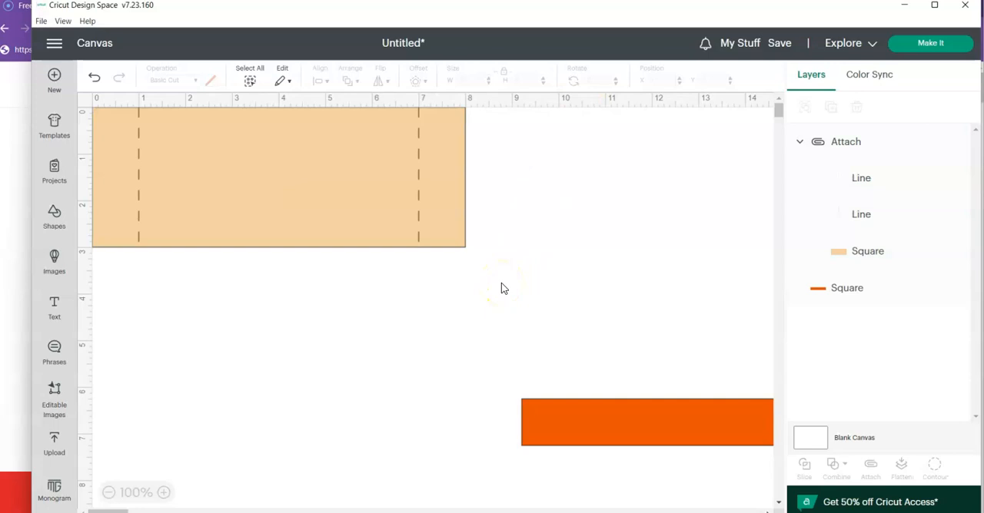
- Add another score line and rotate it 90 degrees so it lies horizontally
left_click(311, 322)
left_click(56, 217)
left_click(97, 149)
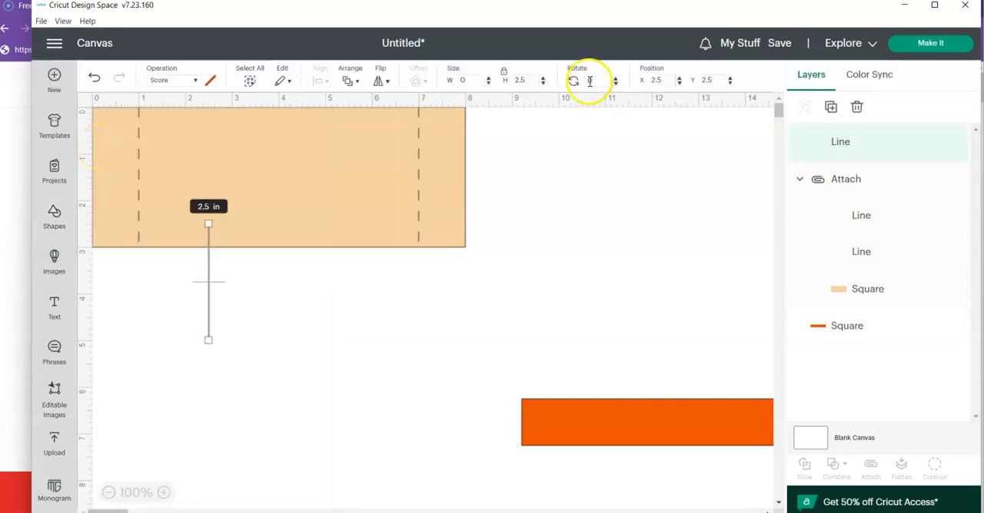
type("90")
key("Return")
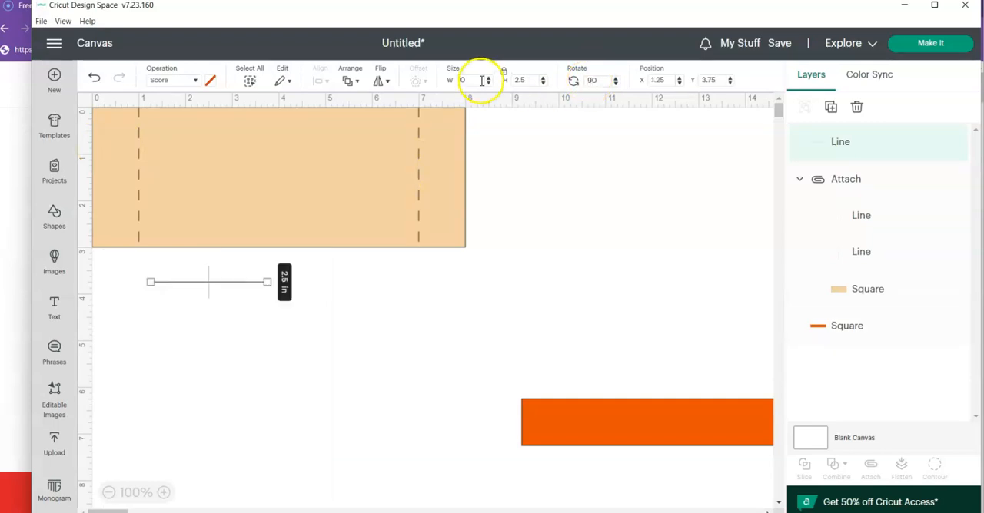
- Position the horizontal score line at X 0 and Y 2
double_click(661, 81)
type("2")
key("Return")
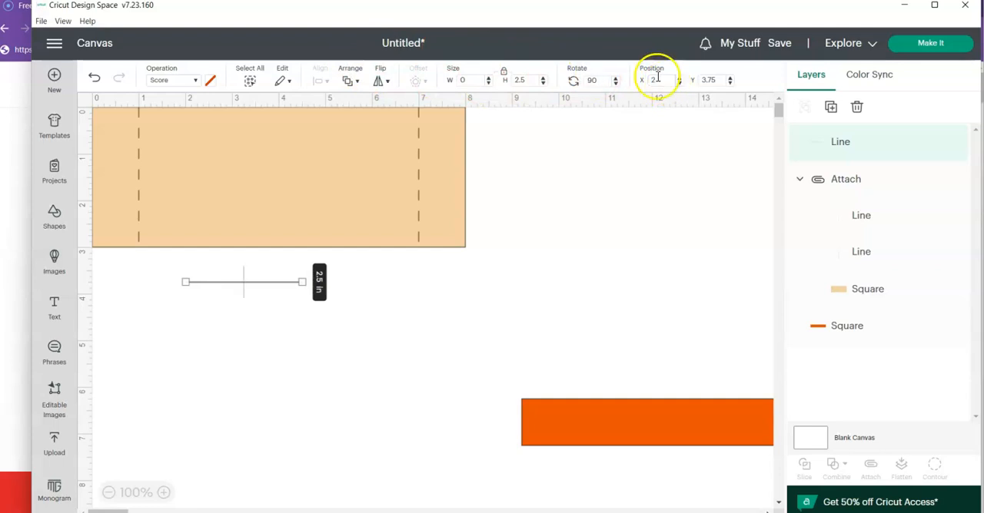
left_click_drag(720, 80, 670, 80)
type("2")
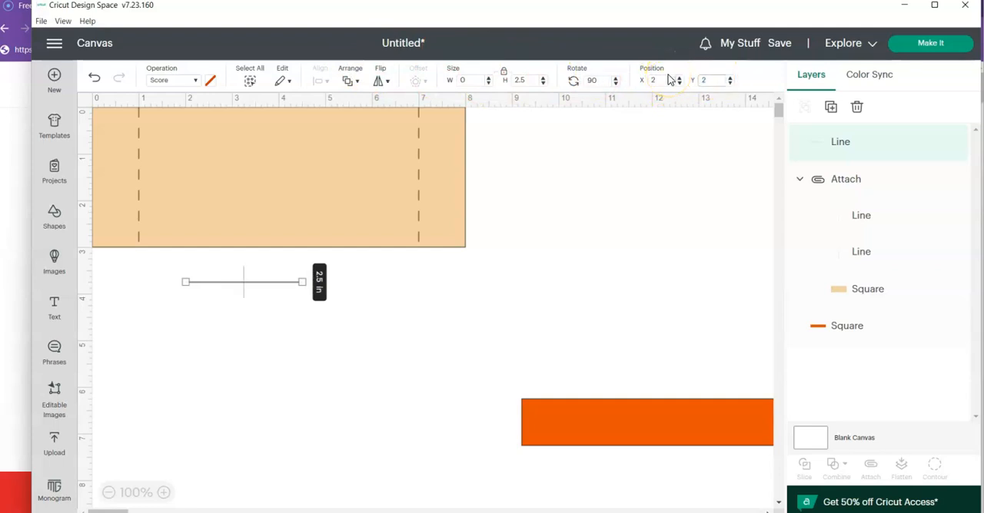
key("Return")
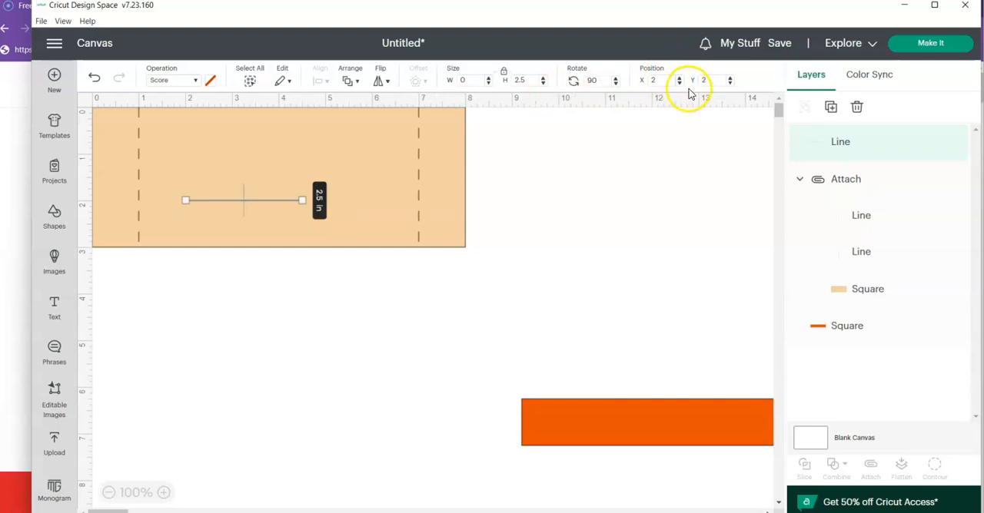
left_click_drag(658, 80, 642, 81)
type("0")
key("Return")
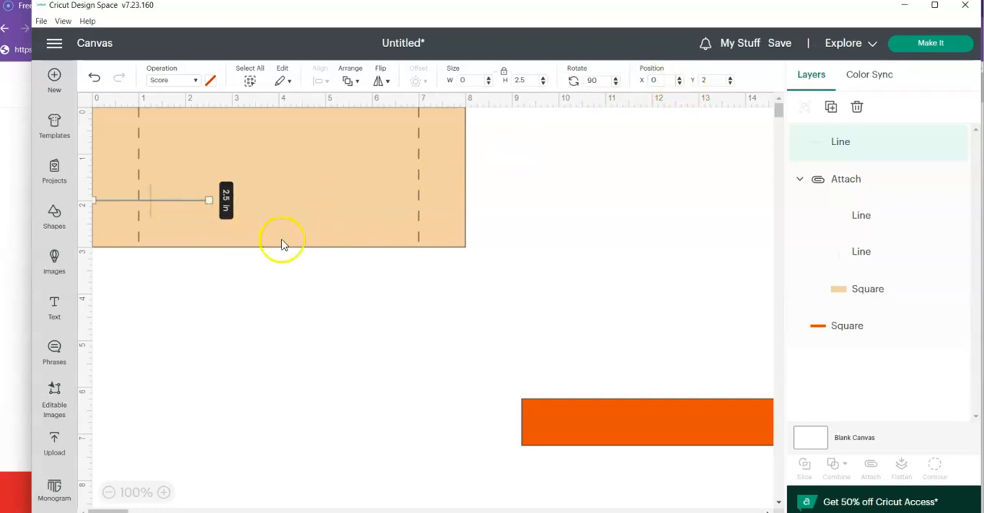
- Set the horizontal score line's width to 8 in with its proportions unlocked
left_click(189, 333)
left_click(162, 203)
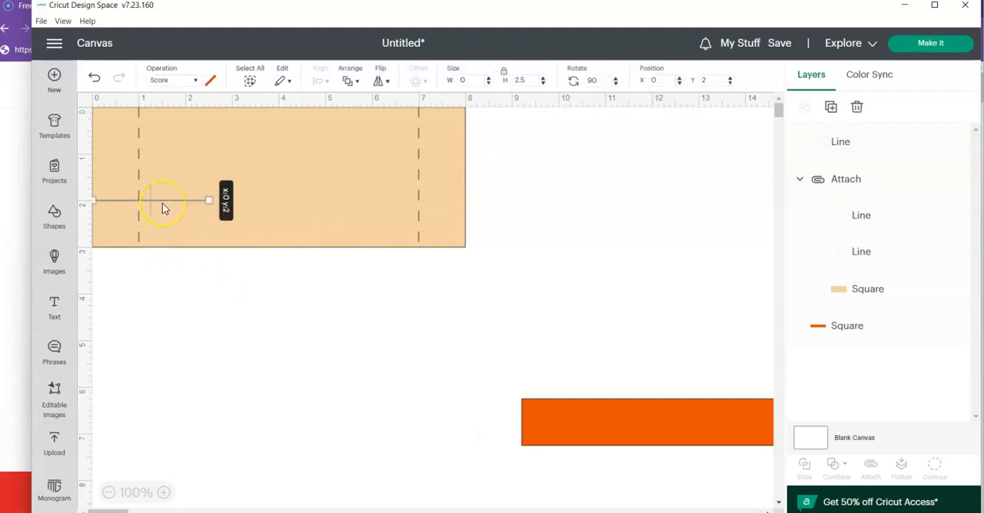
left_click(503, 71)
double_click(467, 80)
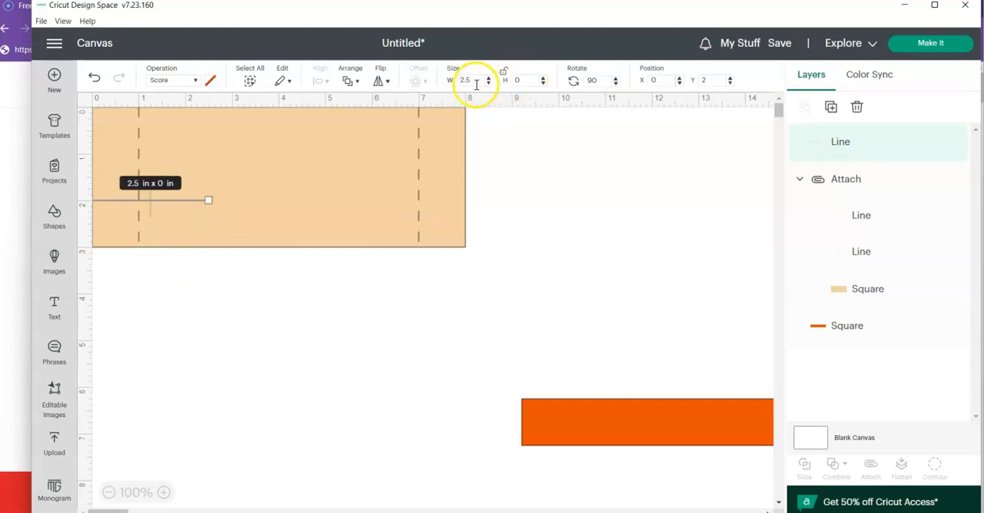
type("8")
left_click(435, 78)
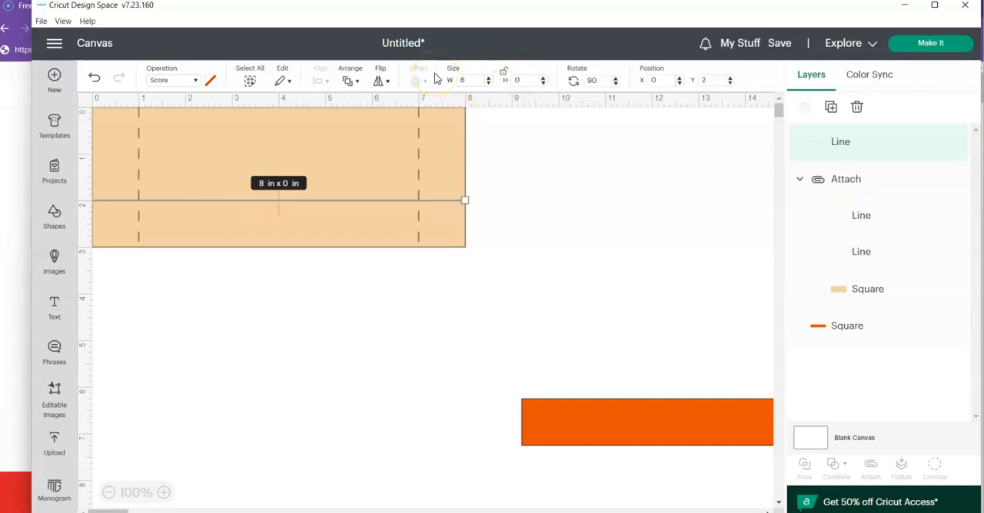
left_click(515, 306)
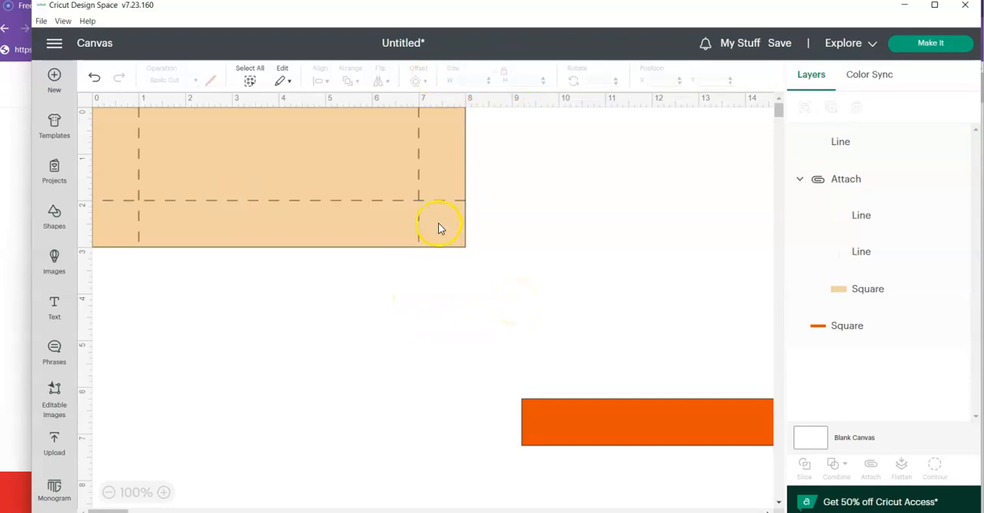
- Duplicate the horizontal score line and move the copy to X 0, Y 1
left_click(441, 202)
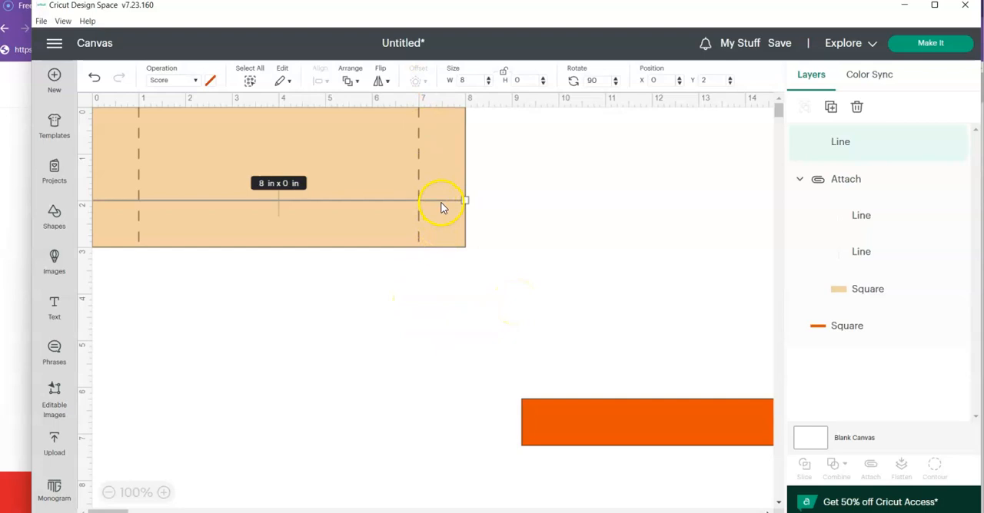
left_click(830, 107)
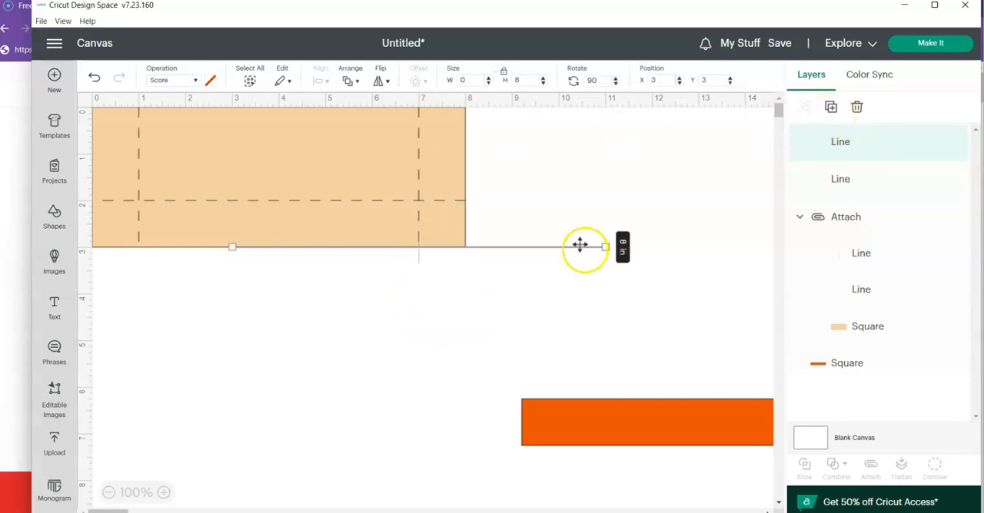
left_click_drag(548, 250, 404, 154)
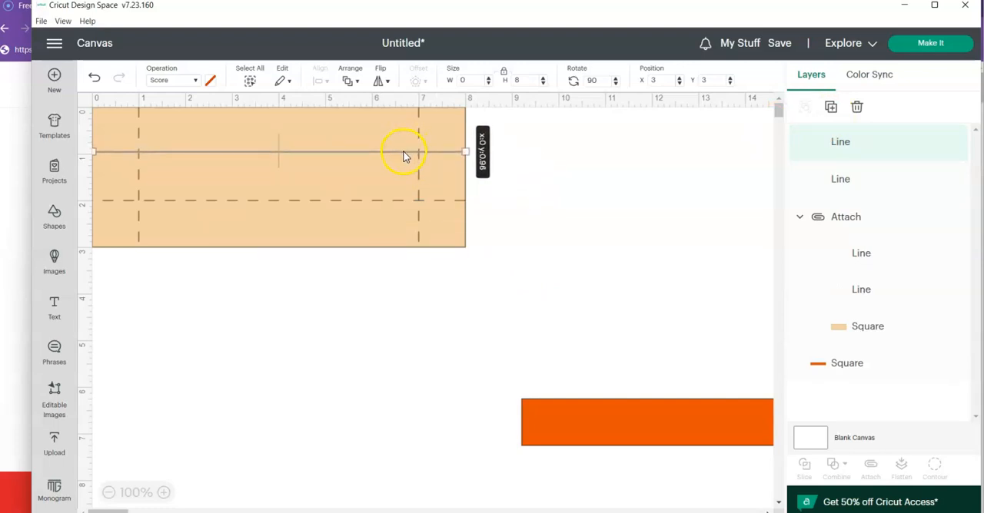
left_click(442, 284)
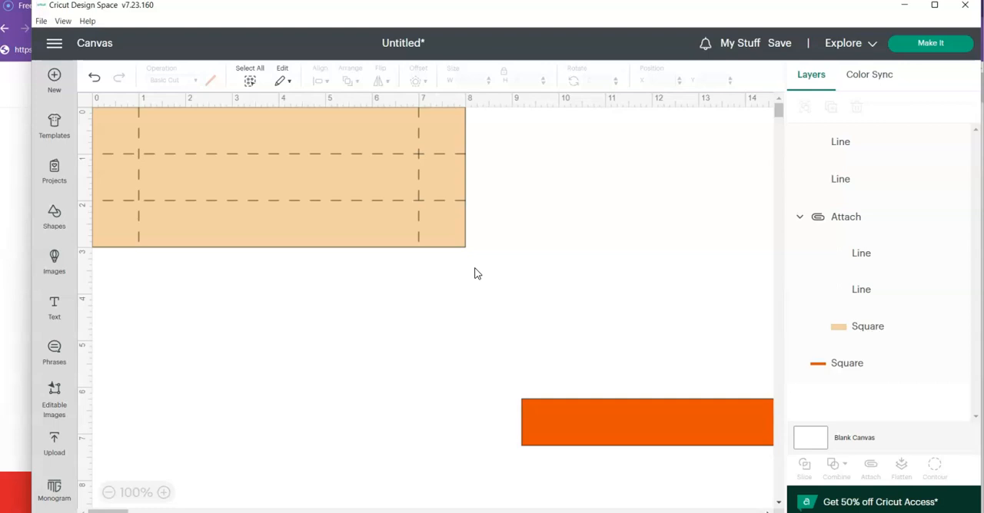
left_click(397, 199)
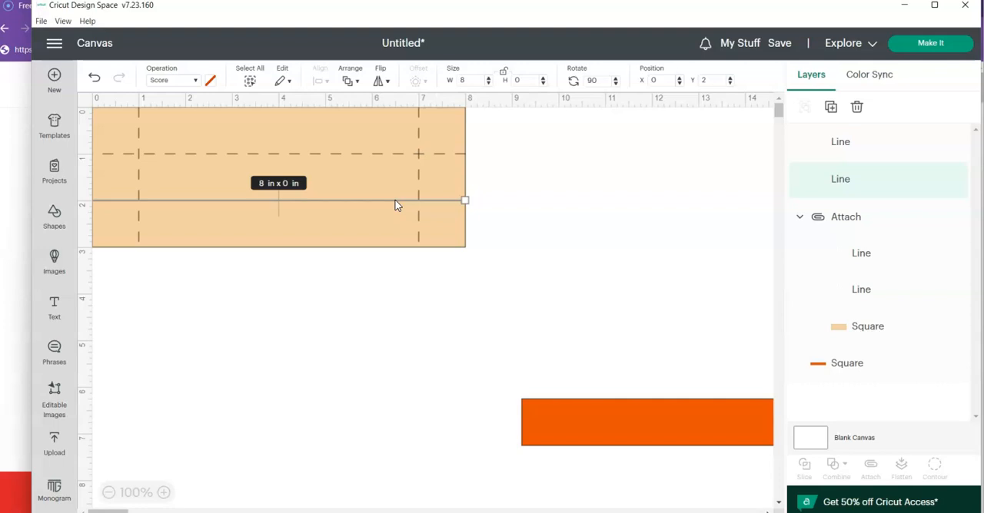
left_click(139, 190)
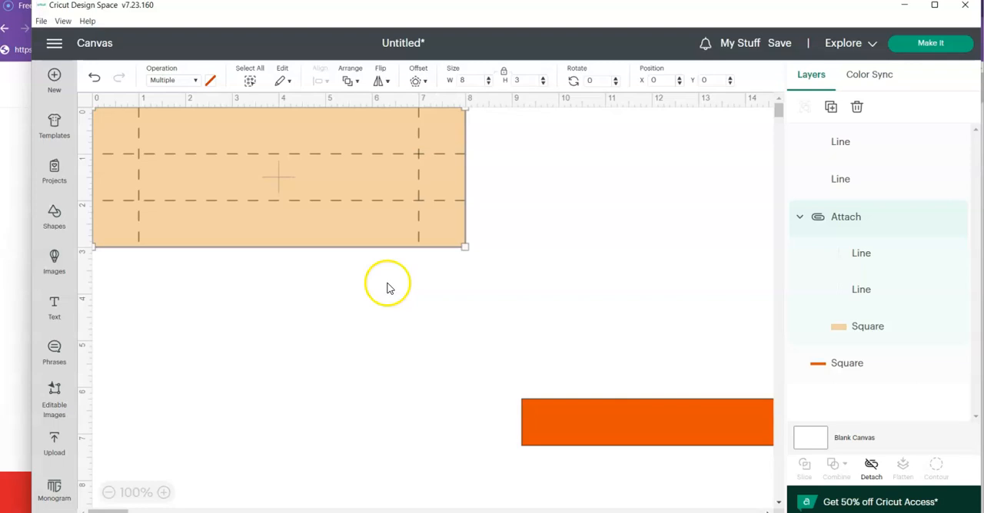
left_click(848, 148)
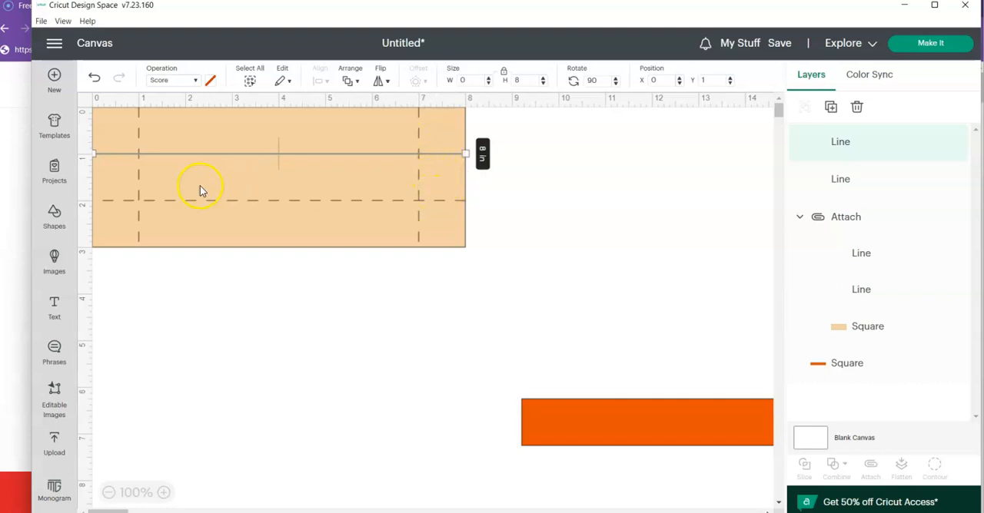
left_click(541, 231)
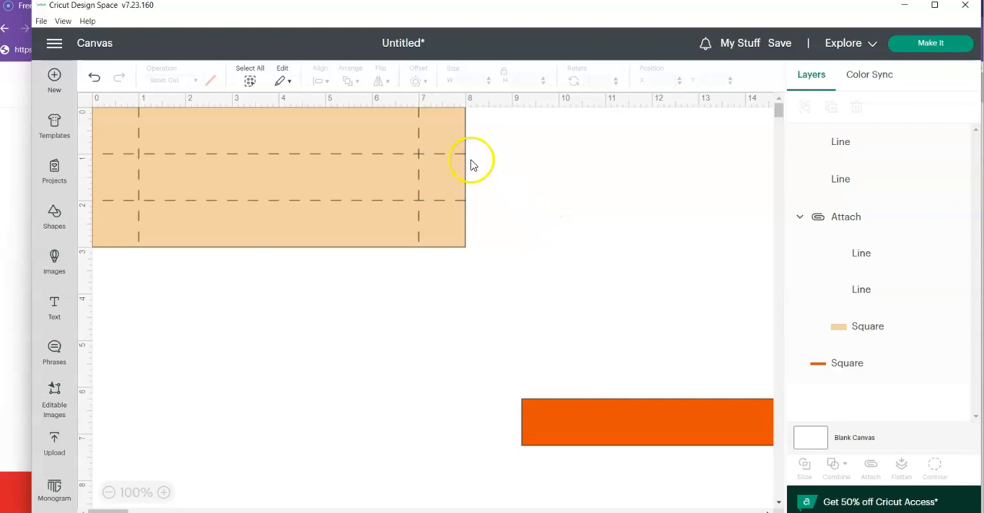
- Set the upper horizontal score line's width to 6 in with its proportions unlocked
left_click(846, 147)
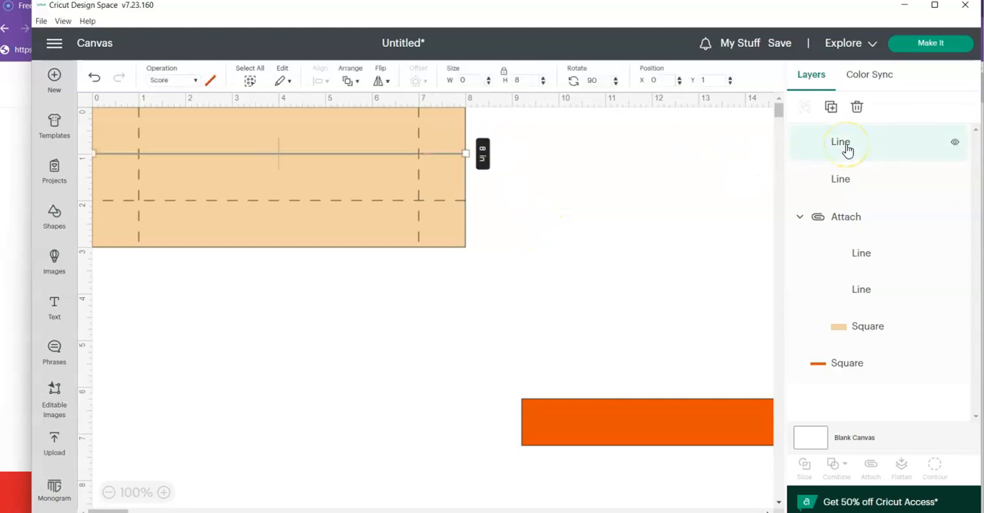
left_click(504, 77)
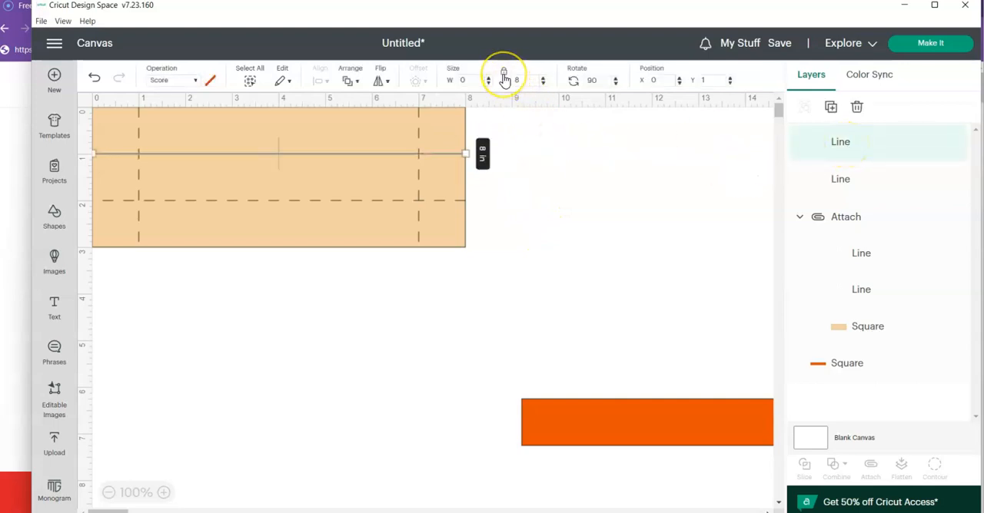
double_click(460, 81)
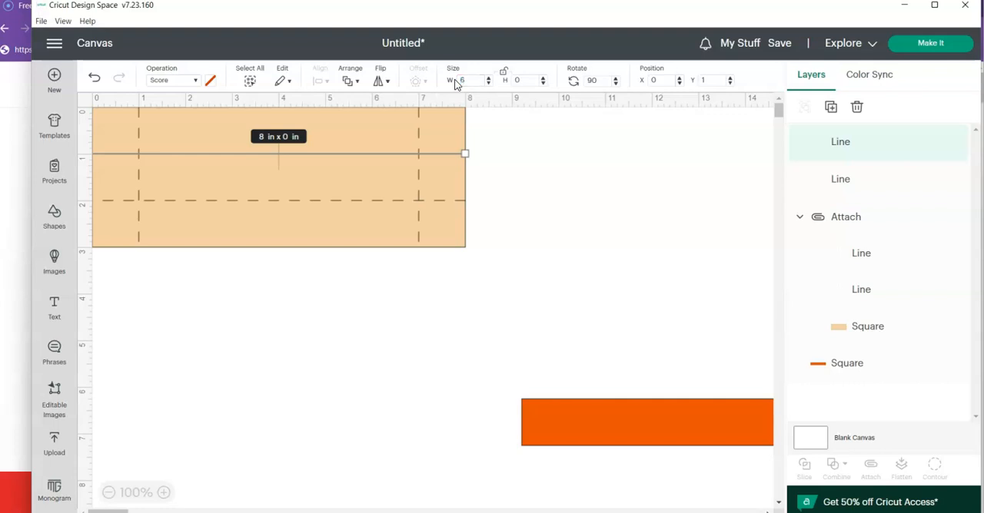
type("6")
key("Return")
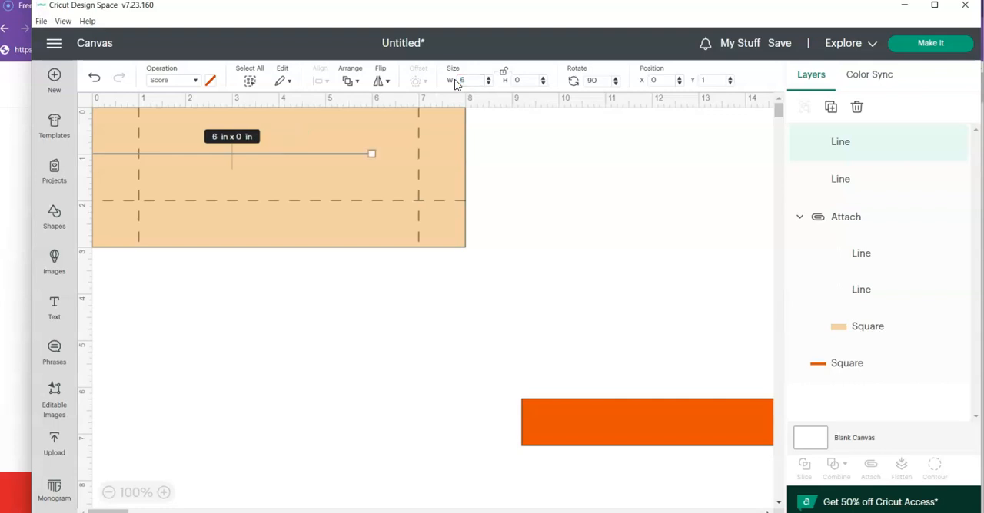
- Move the shortened upper score line to X 1 so it spans between the two vertical score lines
left_click(652, 81)
type("1")
key("Return")
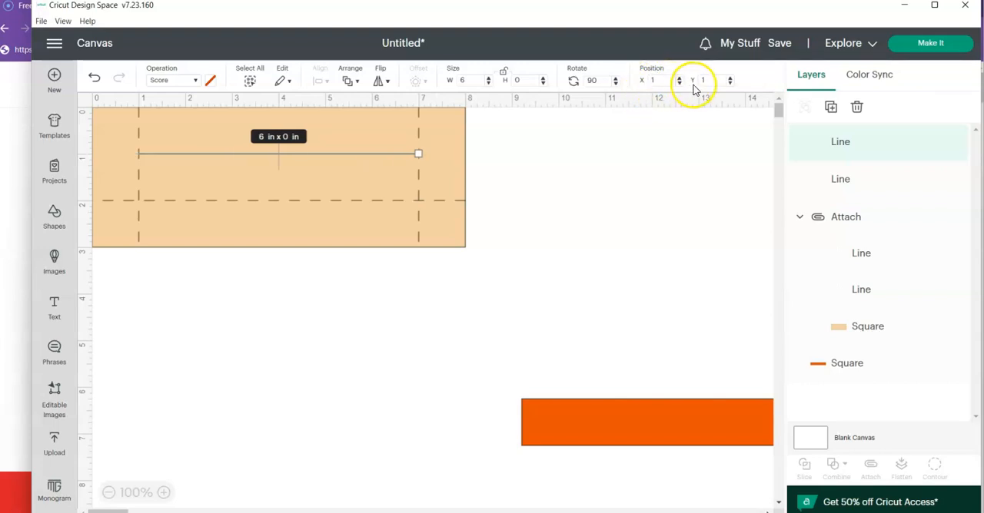
left_click(649, 81)
left_click(604, 254)
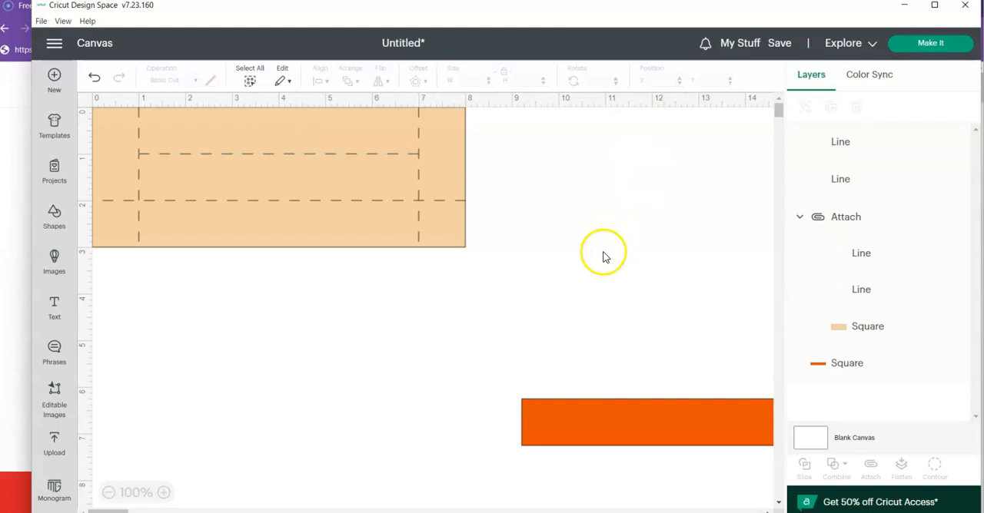
- Duplicate the 6 in horizontal score line and move the copy to X 1, Y 1
left_click(338, 153)
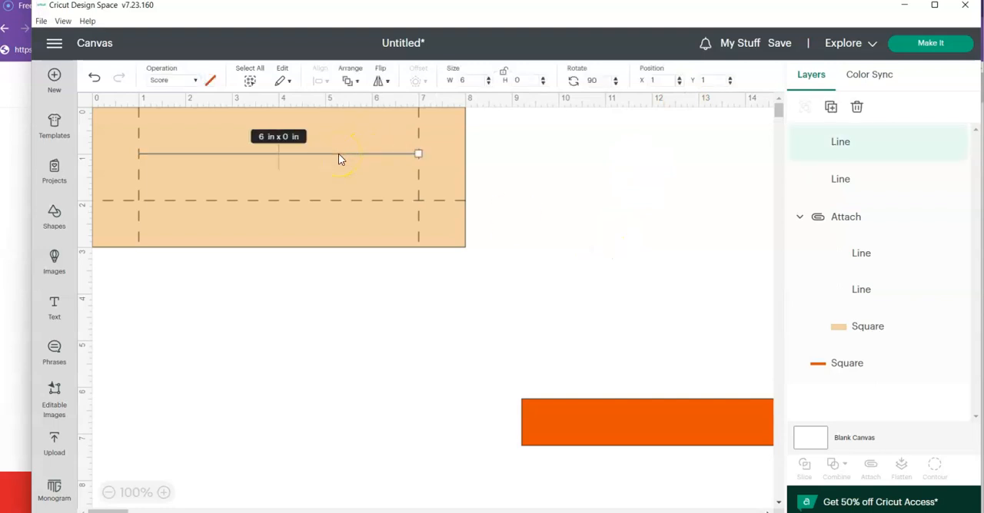
left_click(829, 108)
double_click(660, 80)
type("1")
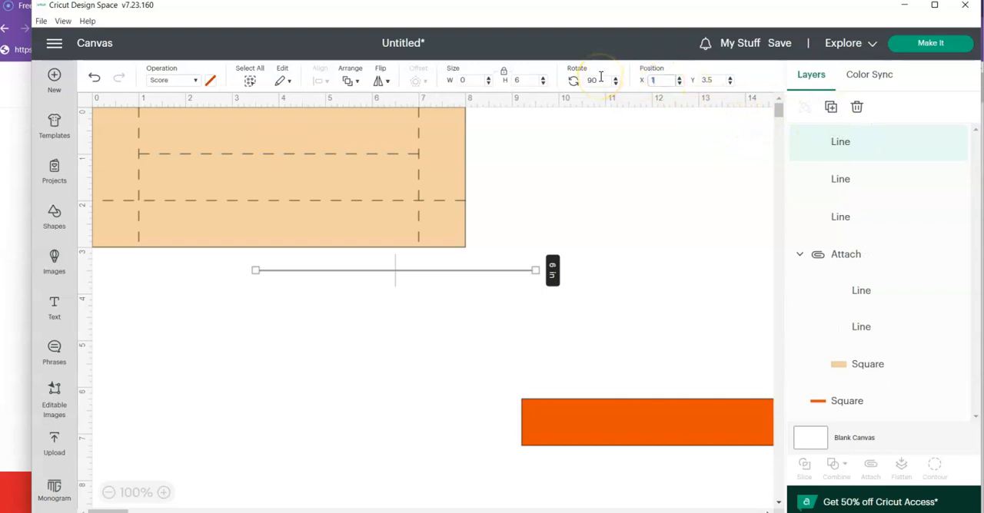
left_click(705, 80)
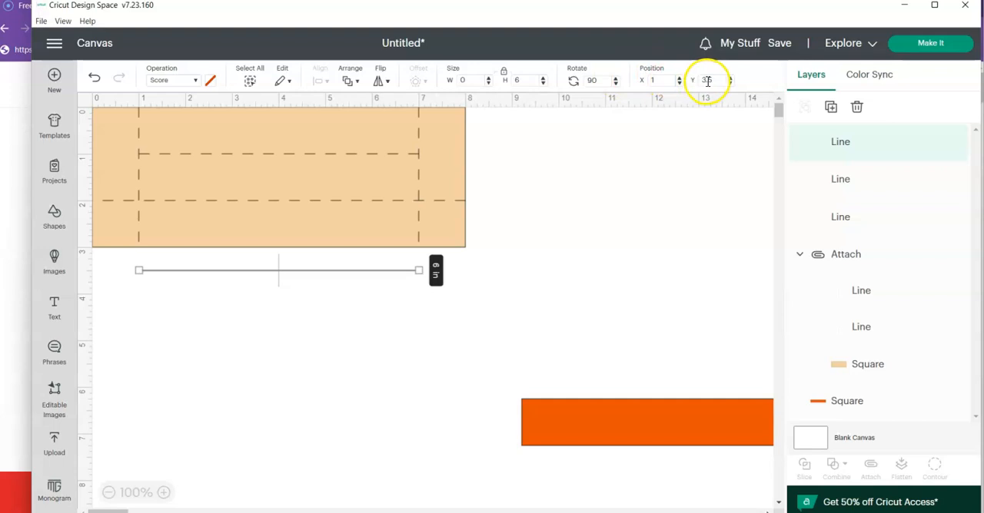
type("1")
key("Return")
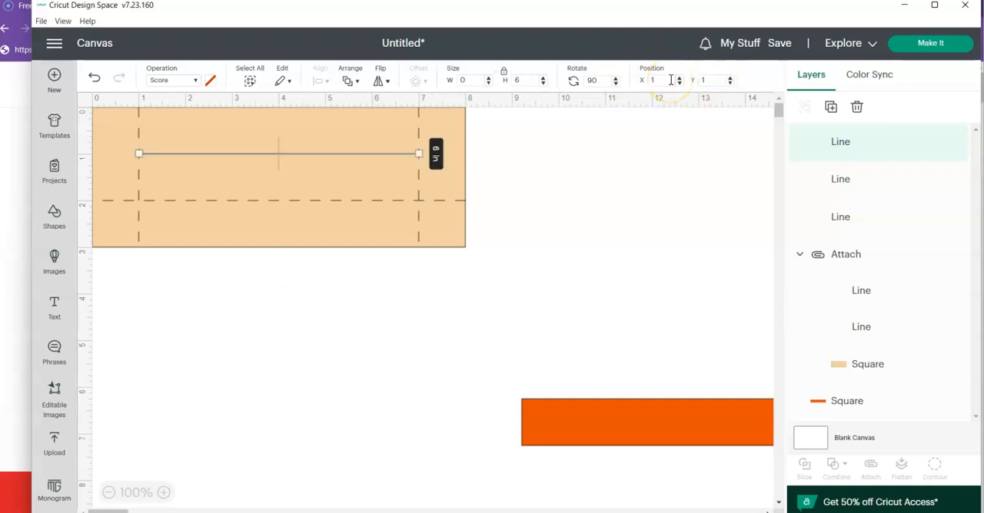
- Move the copied line to X 0 and set its width to 1 in with its proportions unlocked
left_click_drag(658, 81, 644, 84)
type("0")
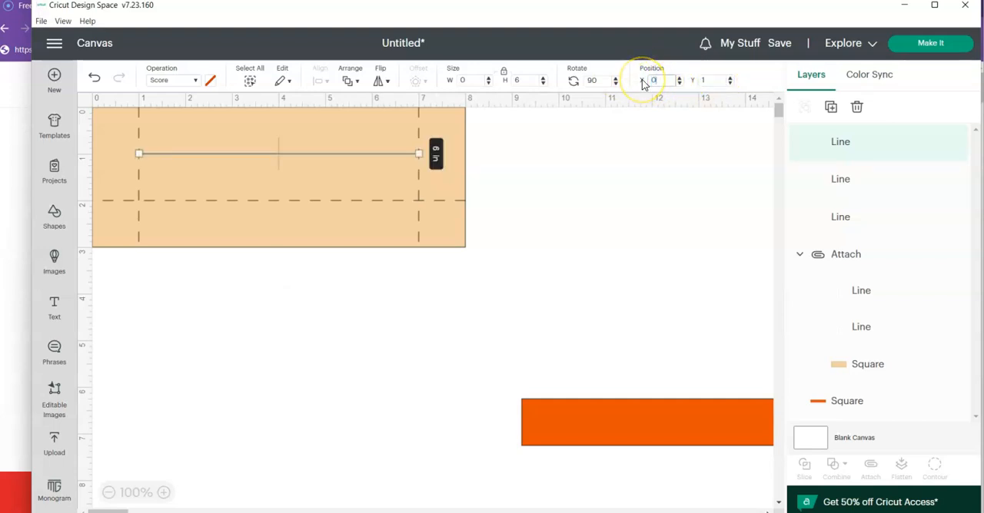
key("Return")
left_click(504, 77)
left_click(465, 80)
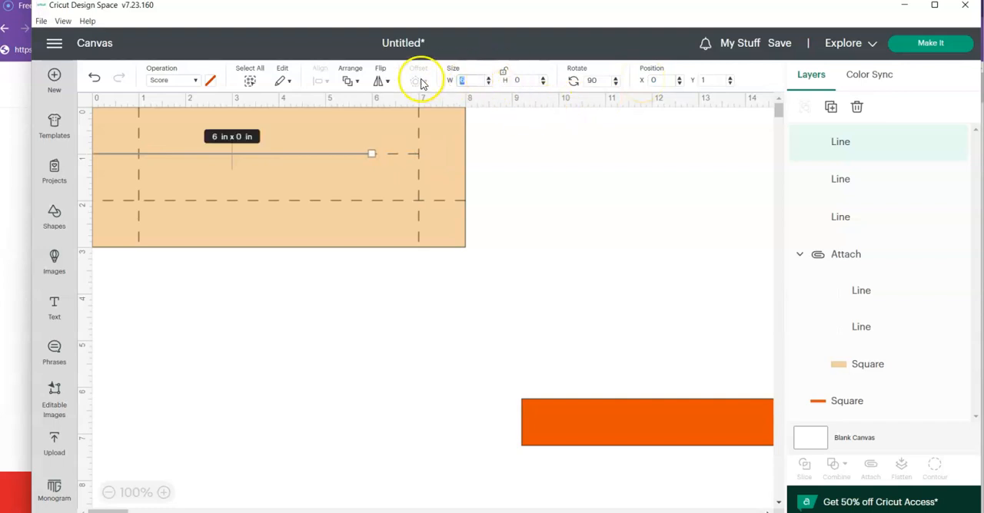
type("1")
key("Return")
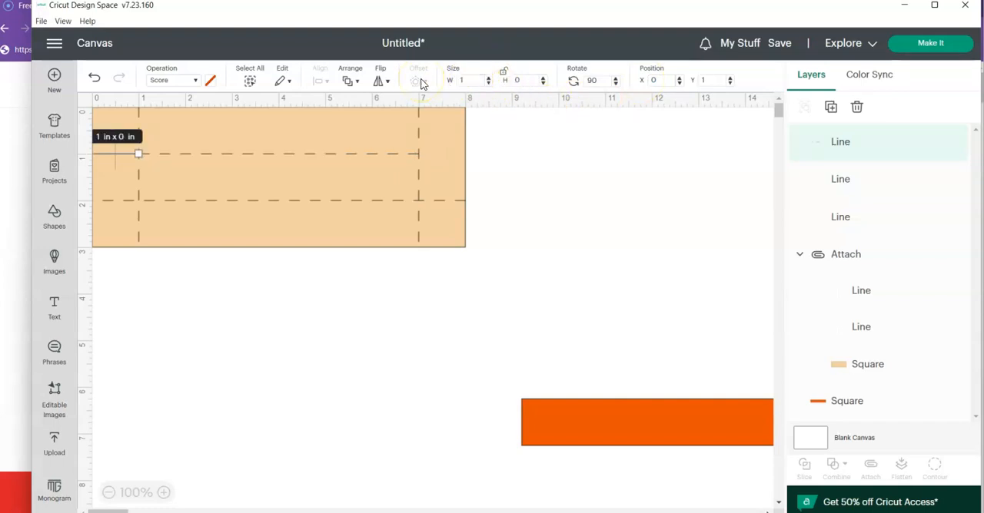
- Change the 1 in line's operation from Score to Basic Cut
left_click(192, 83)
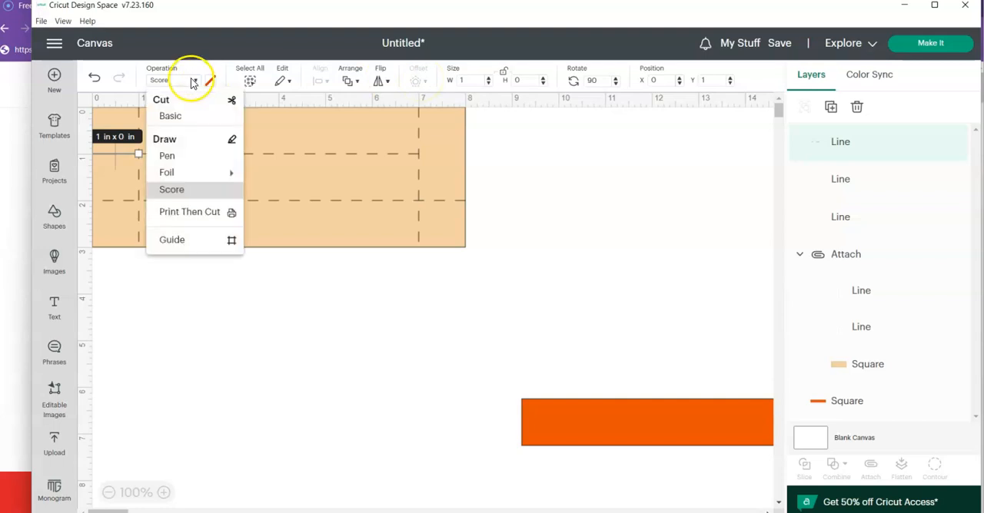
left_click(186, 122)
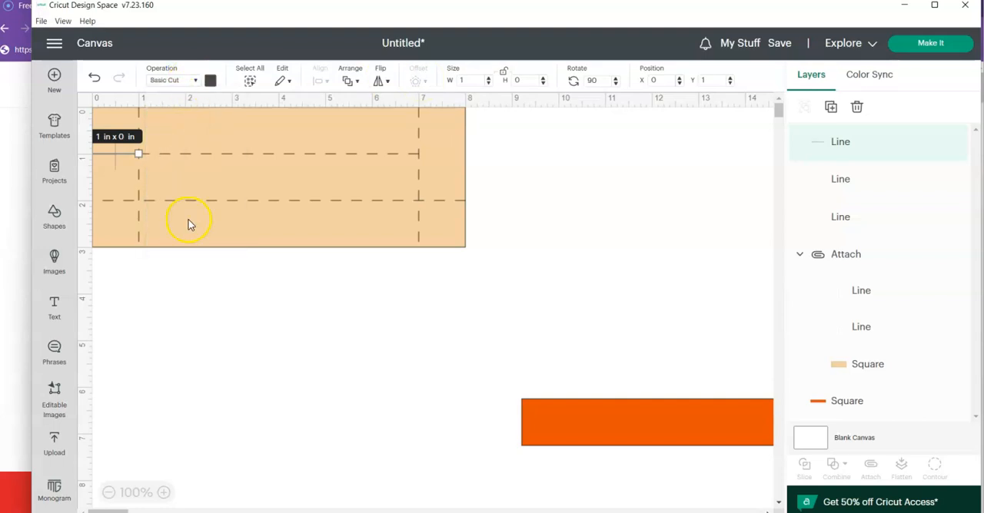
left_click(198, 269)
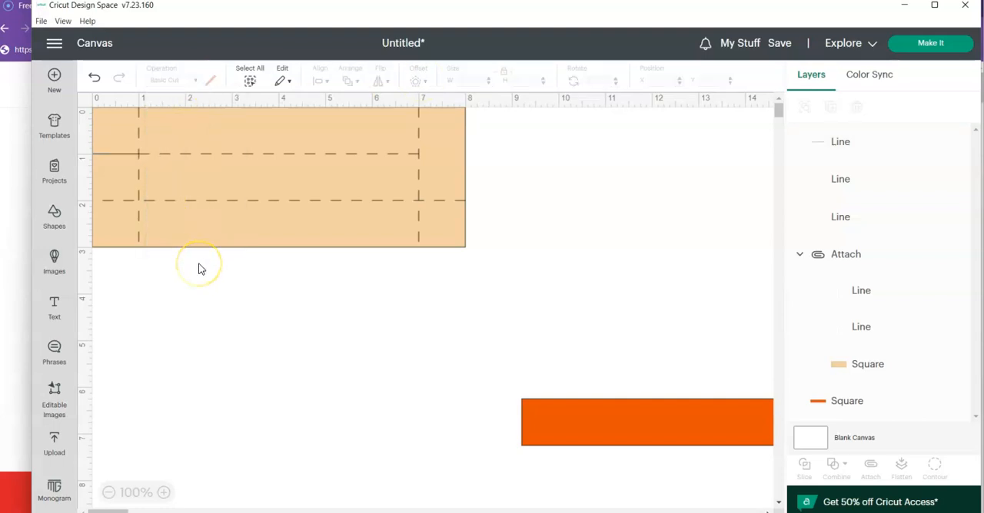
- Duplicate the 1 in cut line and place the copy at X 7, Y 1 on the opposite end of the rectangle
left_click(113, 153)
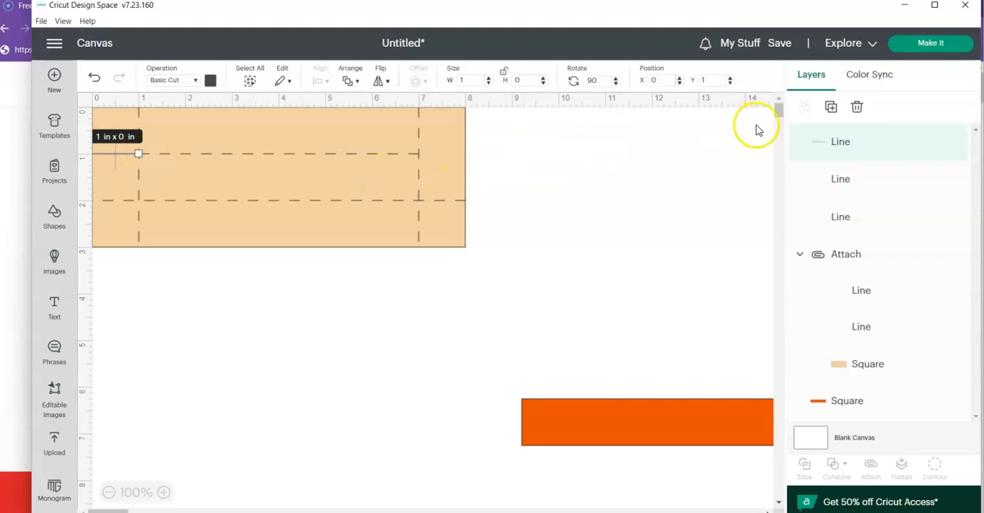
left_click(831, 109)
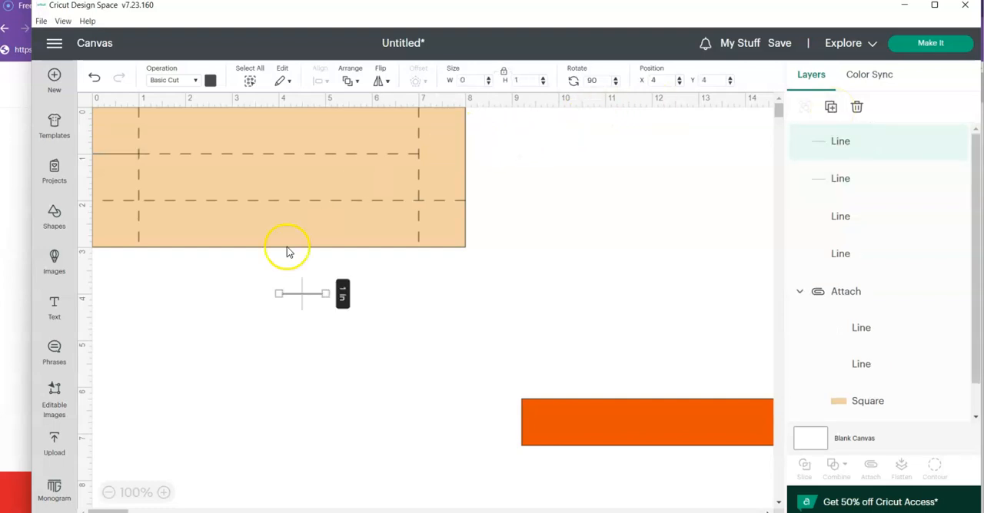
left_click_drag(301, 302, 446, 159)
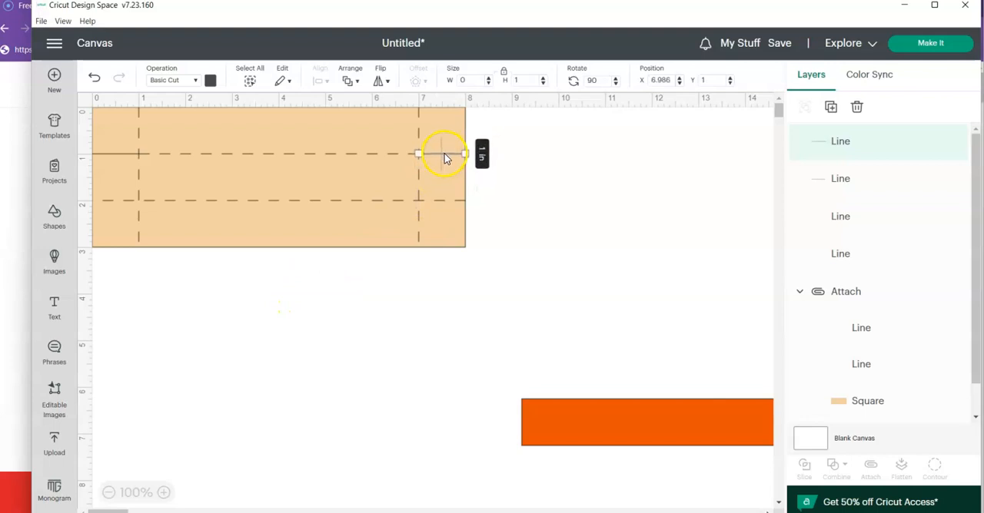
left_click(521, 216)
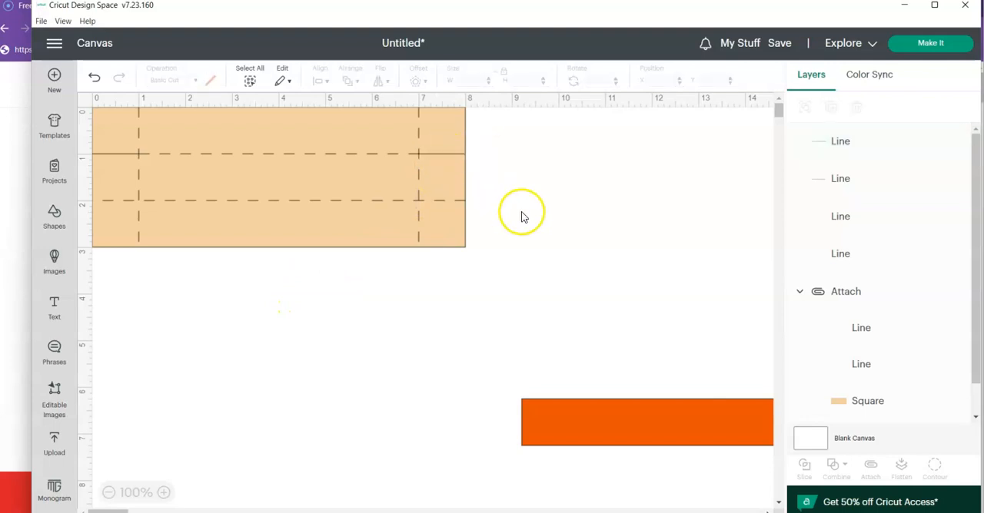
left_click(447, 152)
left_click_drag(673, 81, 633, 85)
type("7")
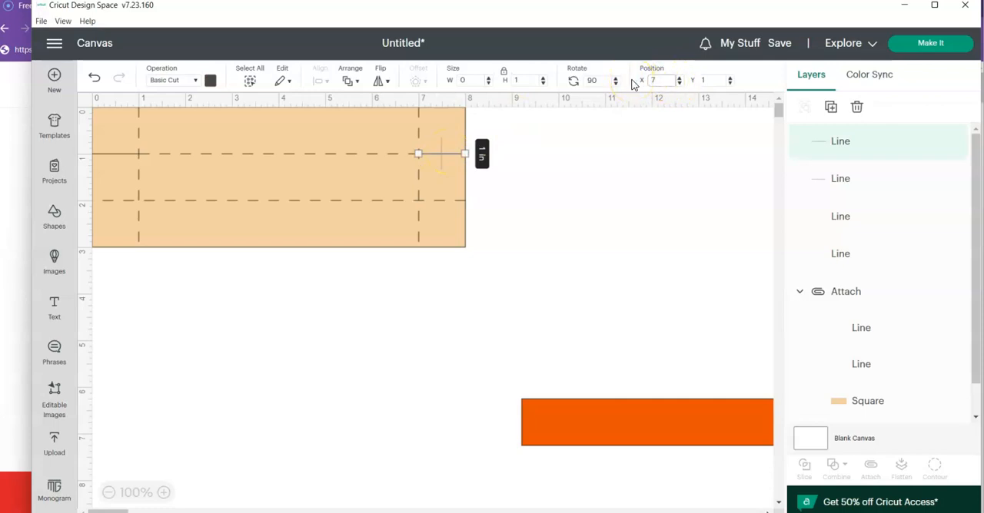
left_click(616, 196)
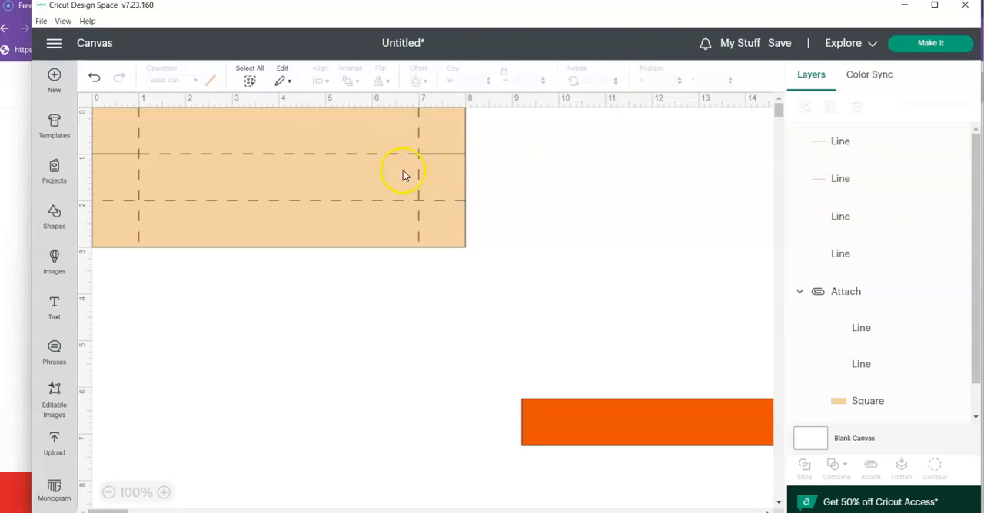
- Set the lower horizontal score line's width to 6 in and move it to X 1 between the vertical score lines
left_click(108, 201)
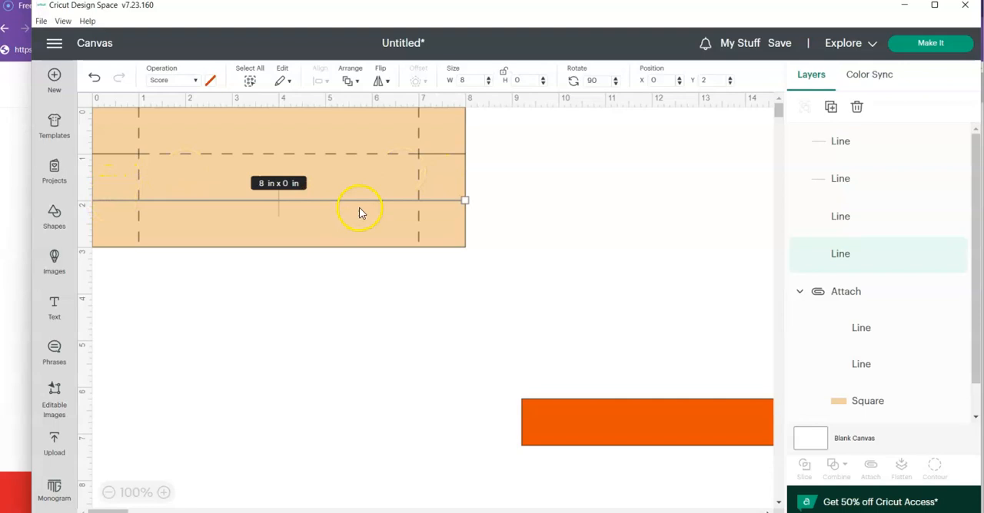
double_click(469, 79)
type("6")
key("Return")
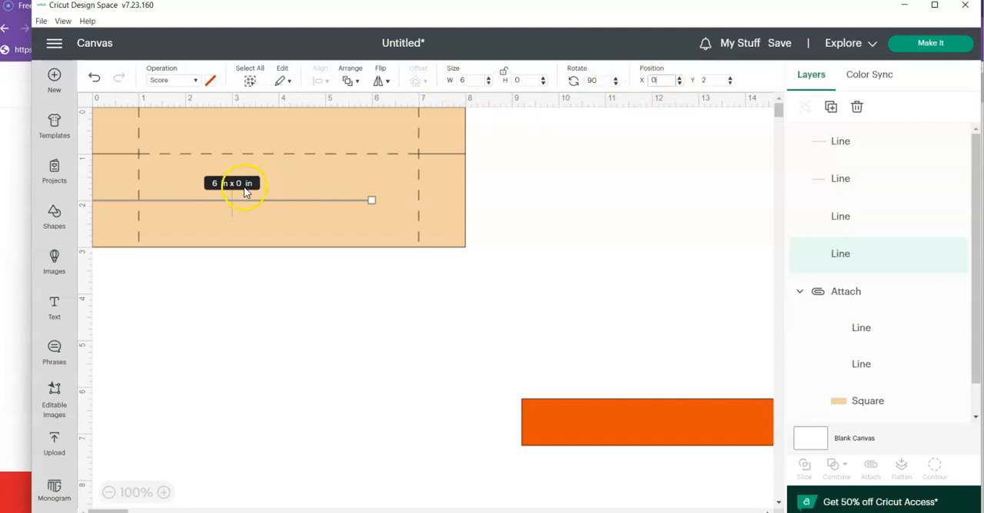
left_click_drag(257, 206, 302, 203)
double_click(661, 80)
type("1")
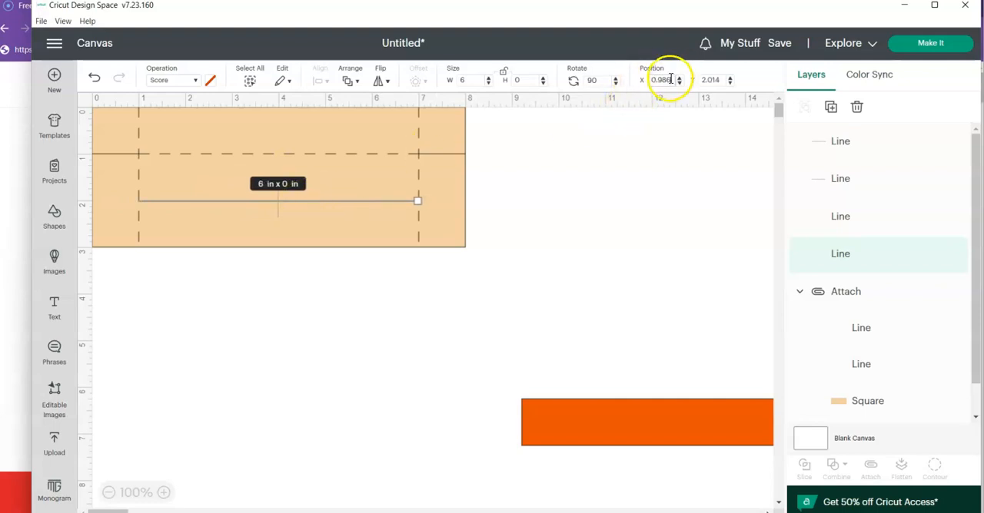
key("Return")
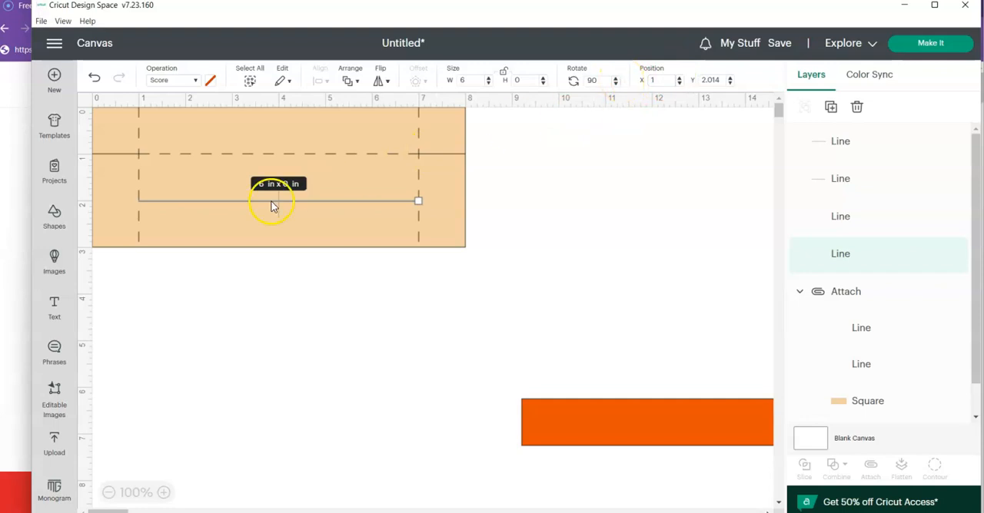
- Duplicate the cut line at X 0, Y 1 and place the copy at X 0, Y 2
left_click(112, 153)
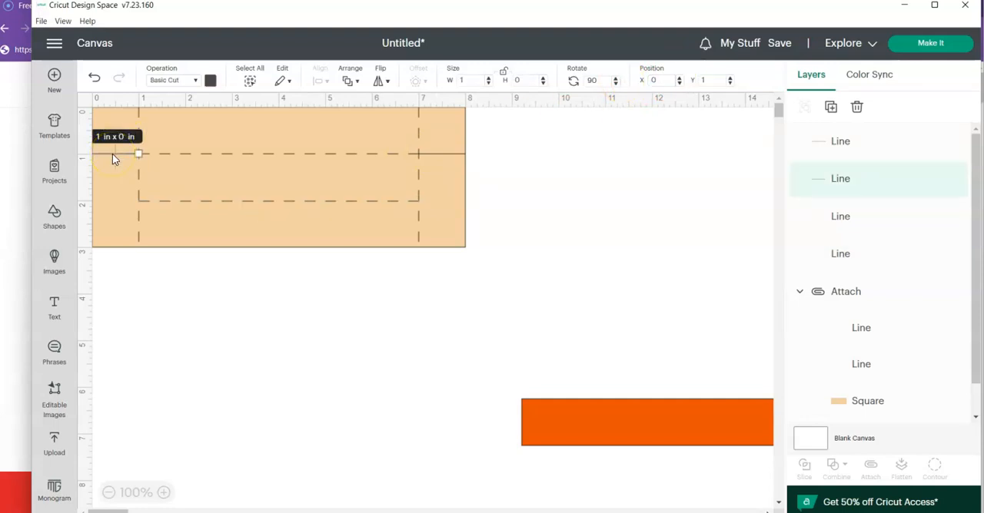
left_click(830, 107)
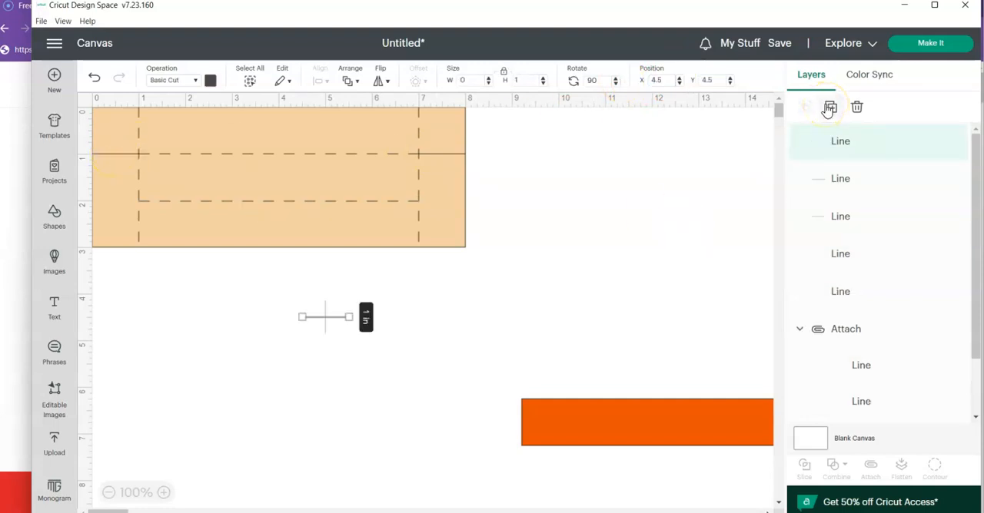
left_click_drag(335, 323, 125, 202)
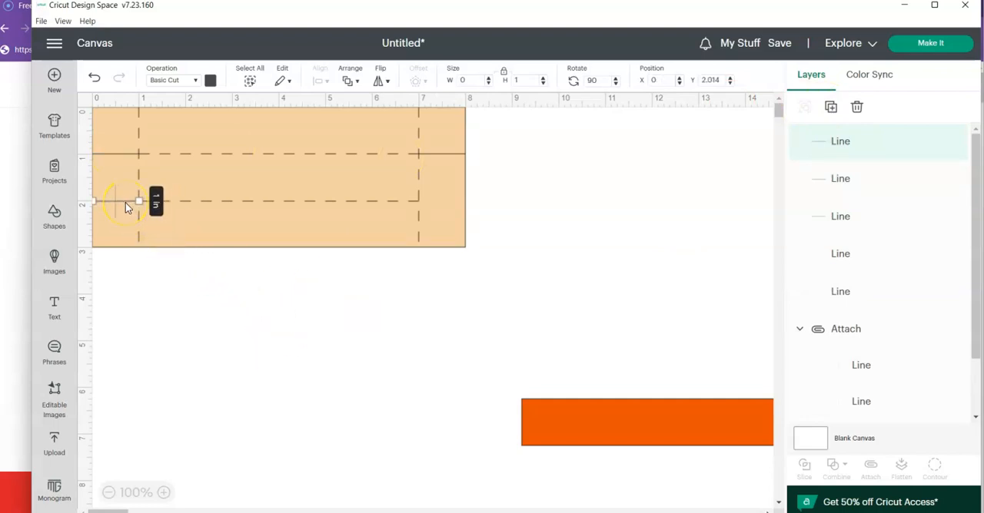
double_click(708, 80)
type("2")
key("Return")
- Duplicate the lower cut line and place the copy at X 7, Y 2 beside the lower score line
left_click(830, 107)
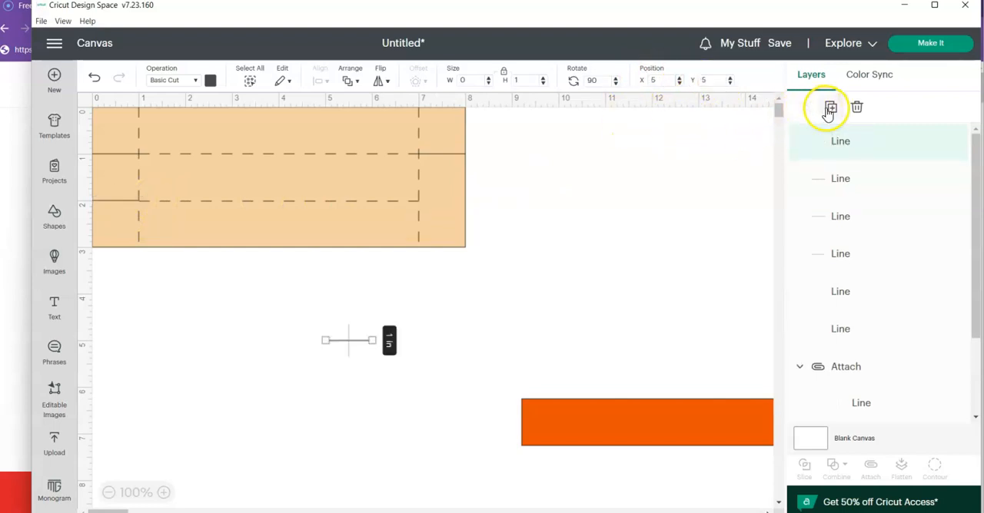
left_click_drag(368, 341, 455, 203)
left_click(711, 80)
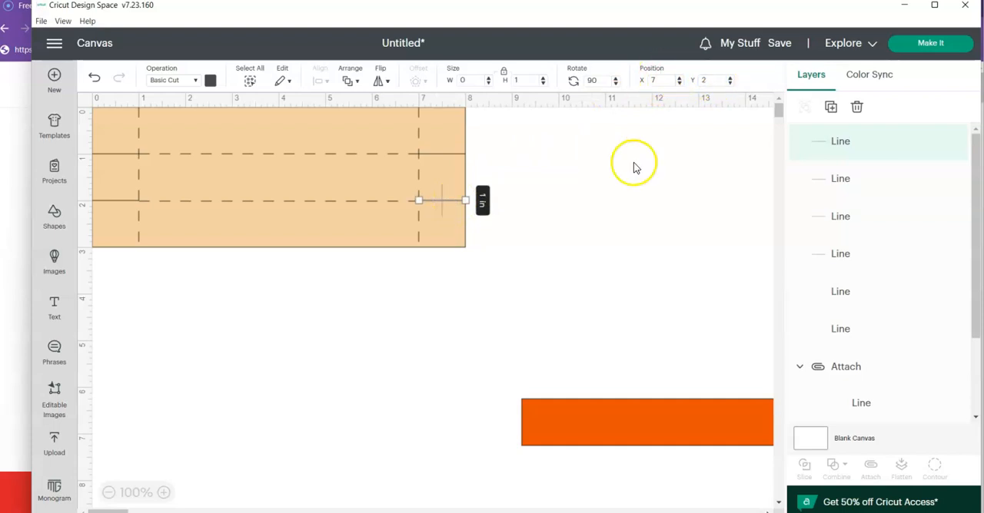
left_click(608, 258)
- Attach all the score and cut lines to the tan rectangle and send the project to be made
left_click_drag(513, 270, 67, 123)
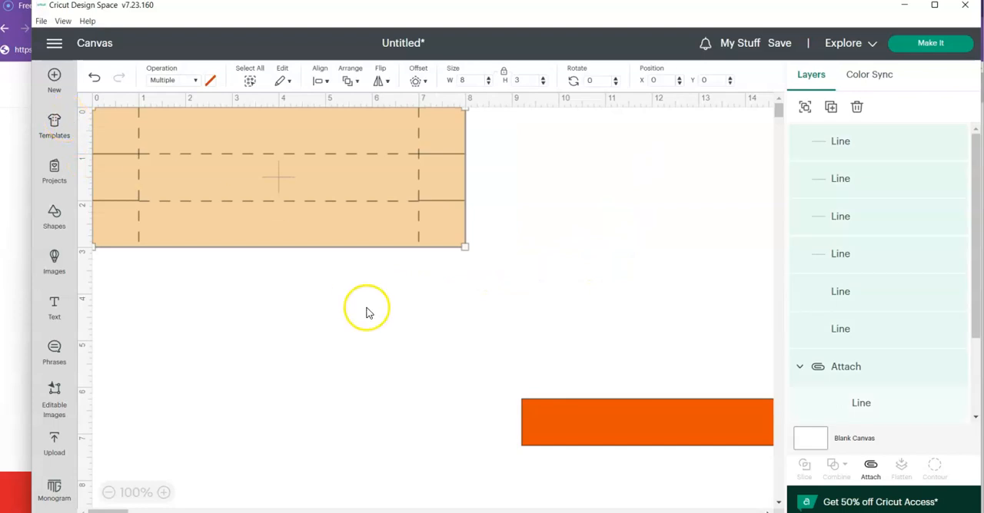
left_click(874, 473)
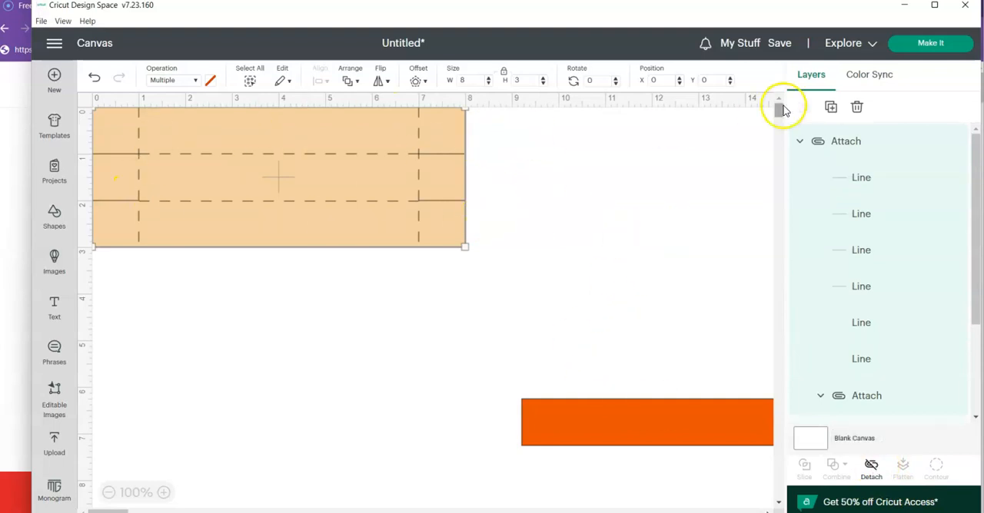
left_click(933, 44)
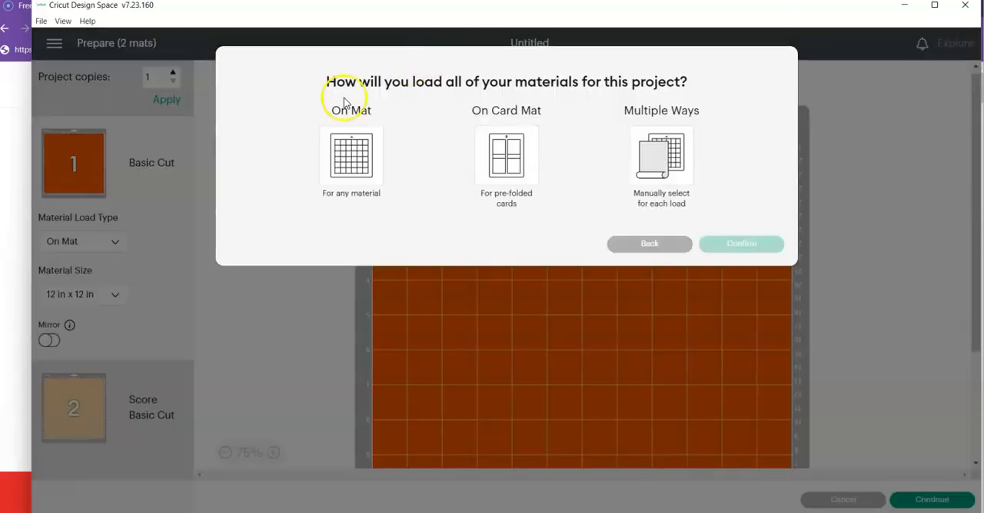
- Choose On Mat loading with the 12 in x 12 in mat, check the second mat's layout and return to the canvas
left_click(353, 185)
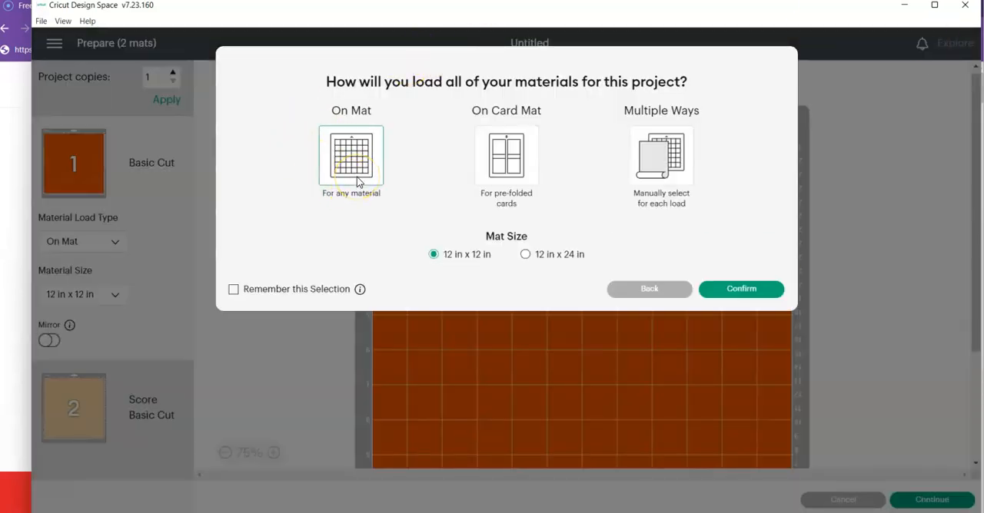
left_click(738, 292)
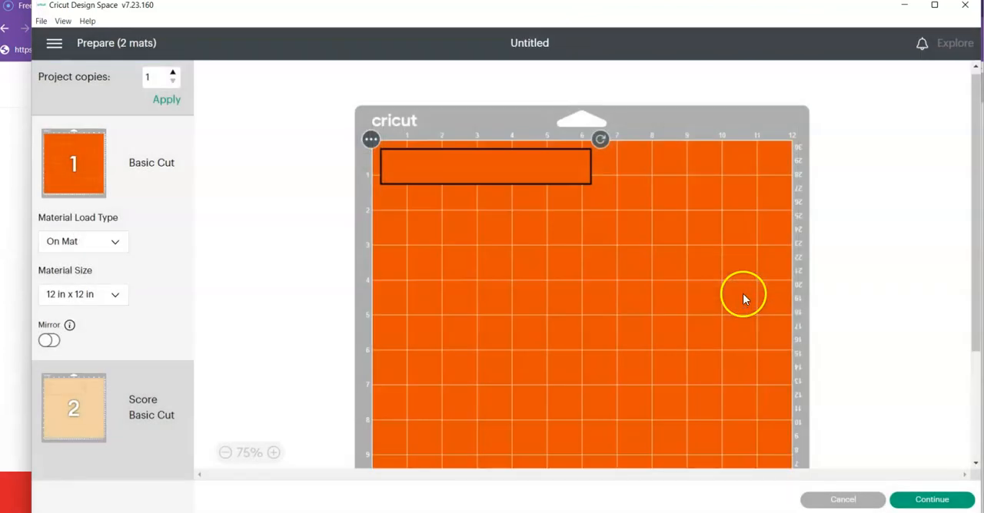
left_click(80, 413)
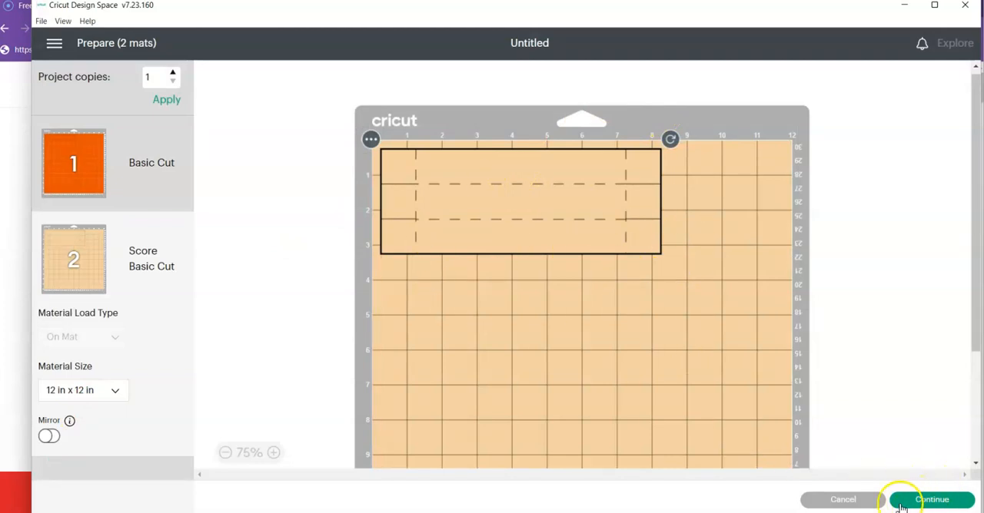
left_click(861, 507)
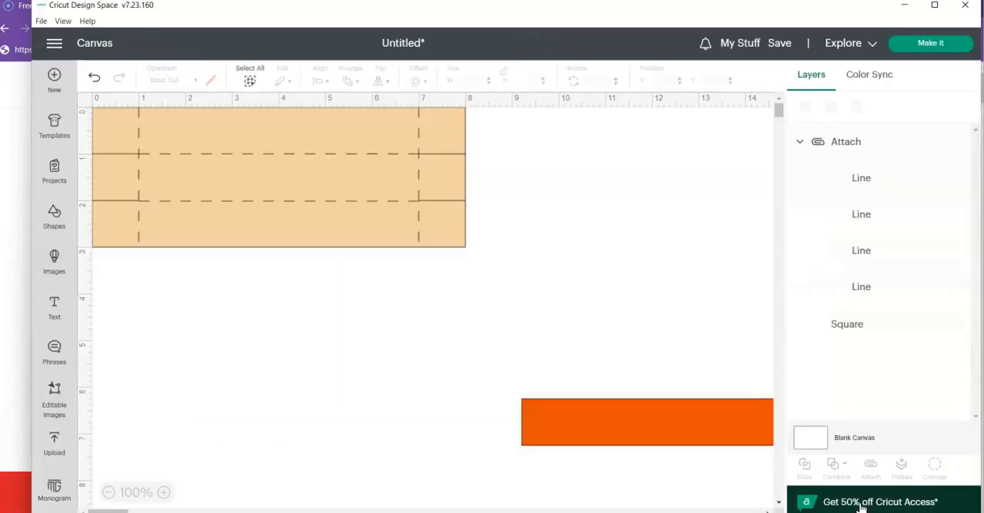
- Place the orange rectangle between the template's score lines at X 1.014, Y 1 and send the tan template to the back
left_click_drag(625, 411, 384, 319)
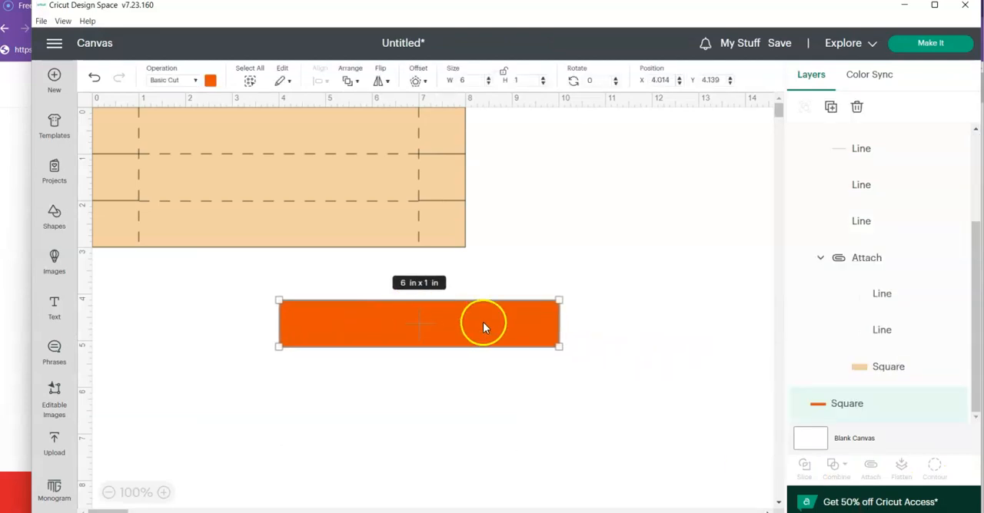
left_click_drag(484, 323, 345, 181)
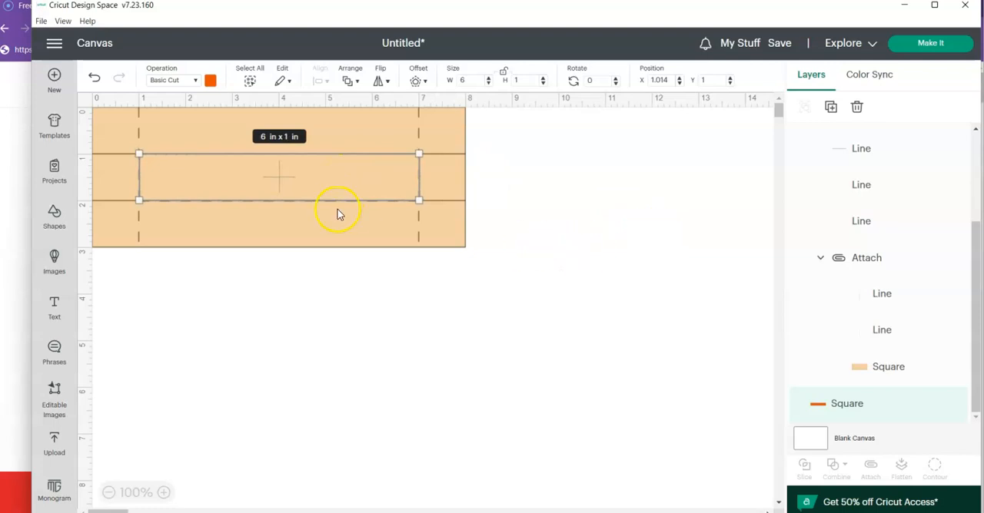
right_click(346, 200)
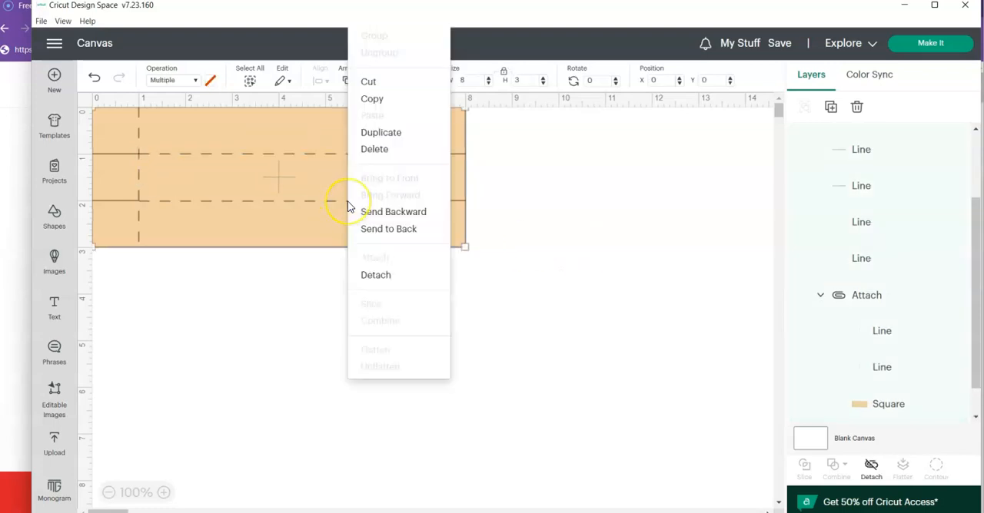
left_click(382, 229)
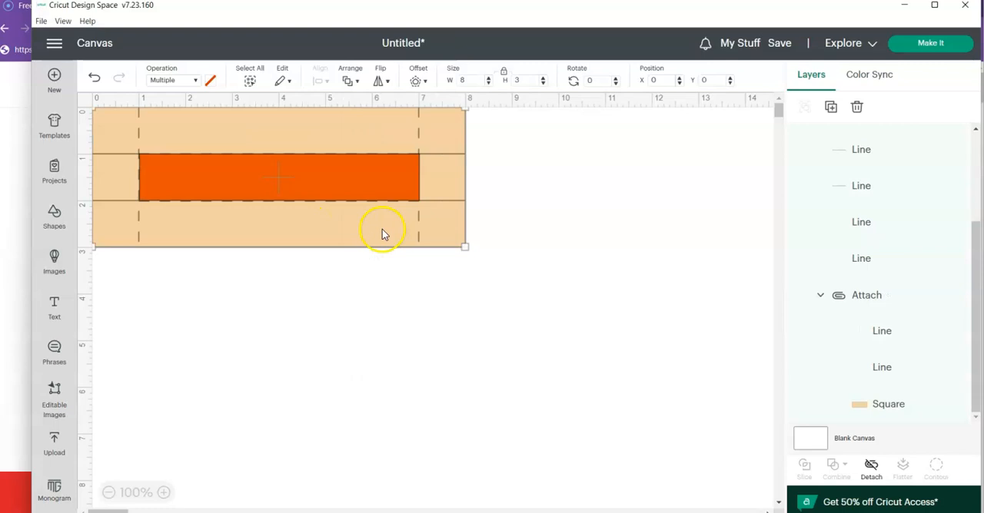
- Hide the orange rectangle covering the centre of the tan box template
left_click(408, 355)
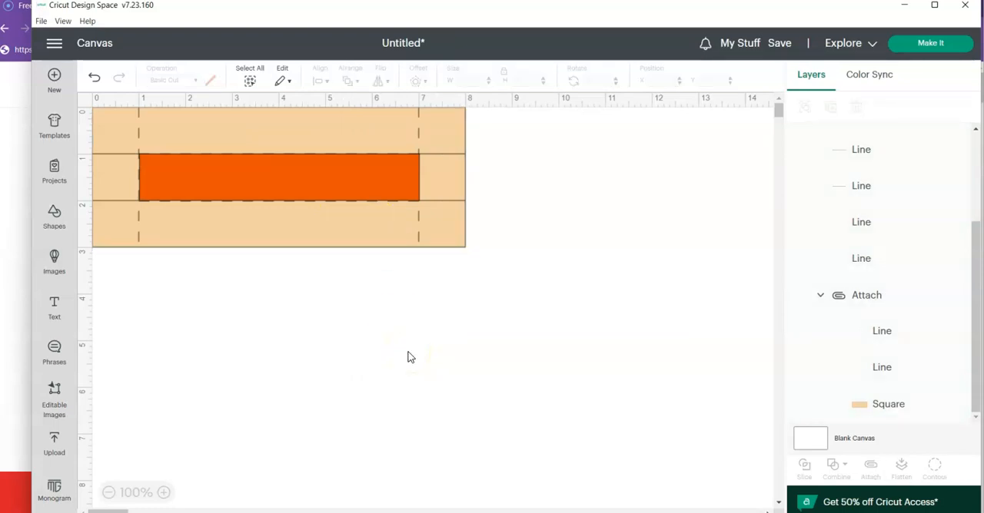
left_click(312, 186)
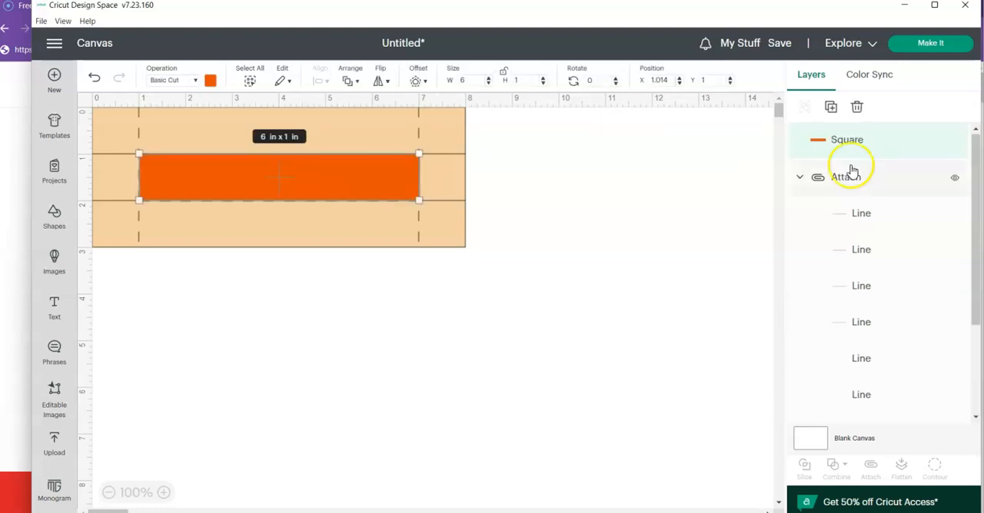
left_click(955, 140)
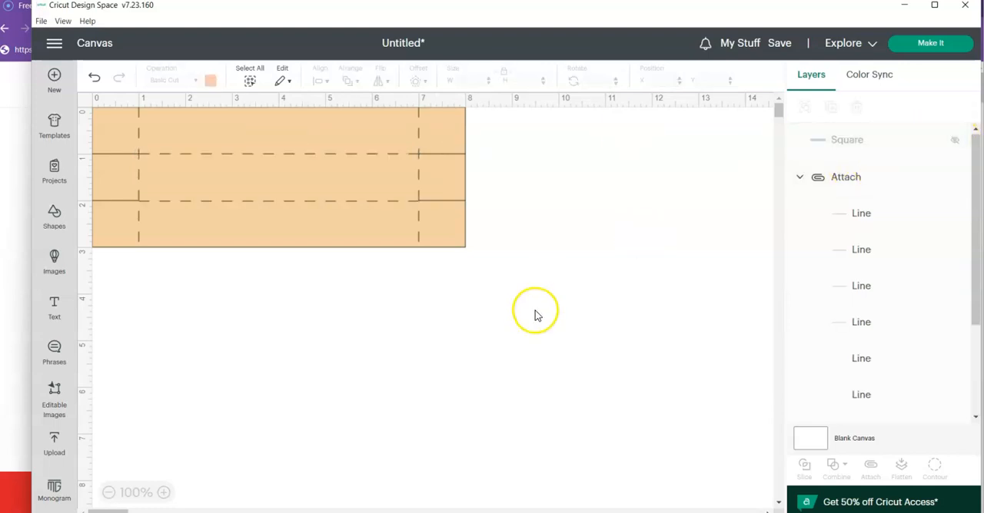
- Duplicate the tan box template and recolour the copy's rectangle dark blue
left_click(442, 237)
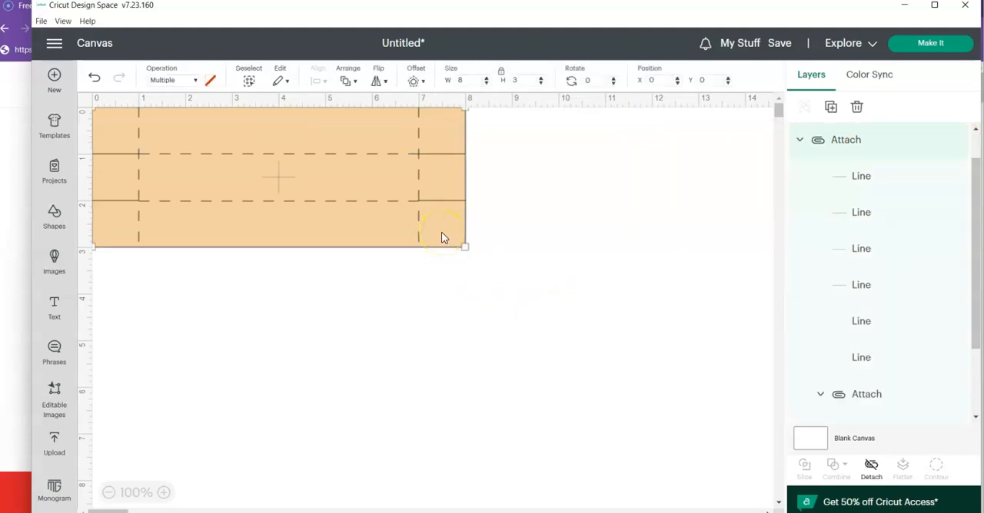
left_click(830, 112)
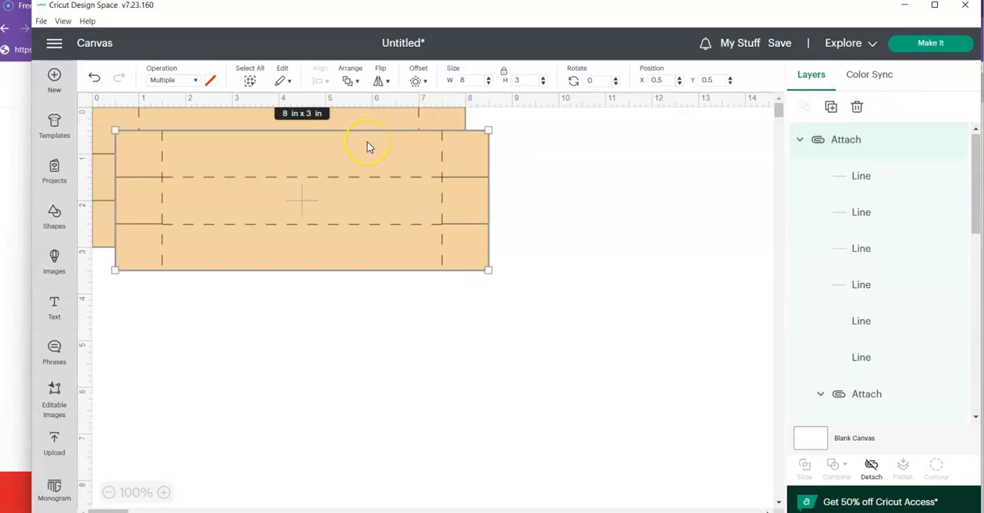
left_click_drag(977, 176, 951, 257)
left_click(911, 264)
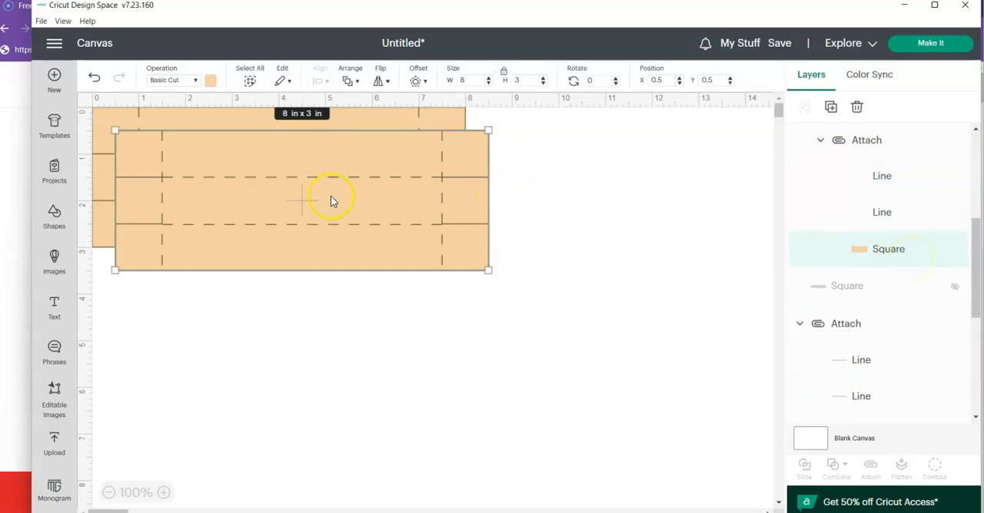
left_click(210, 80)
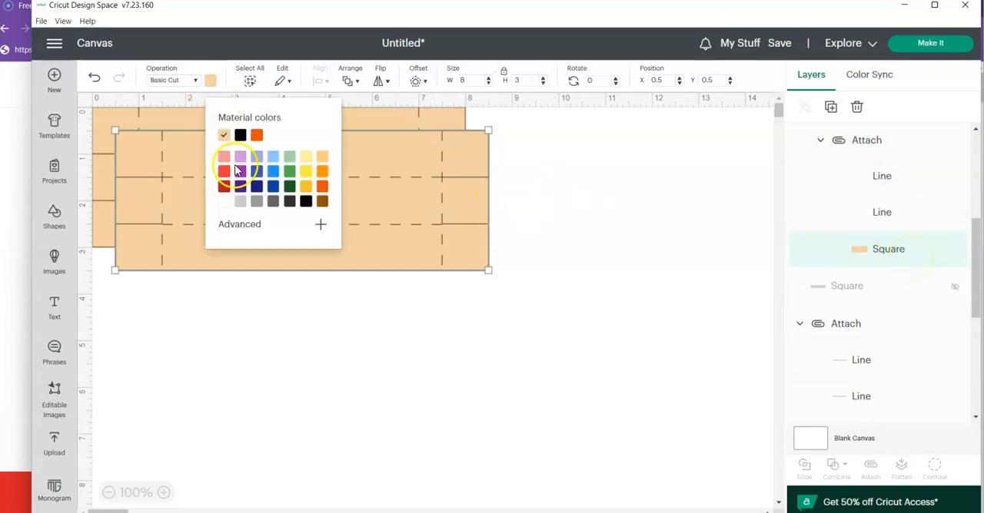
left_click(274, 194)
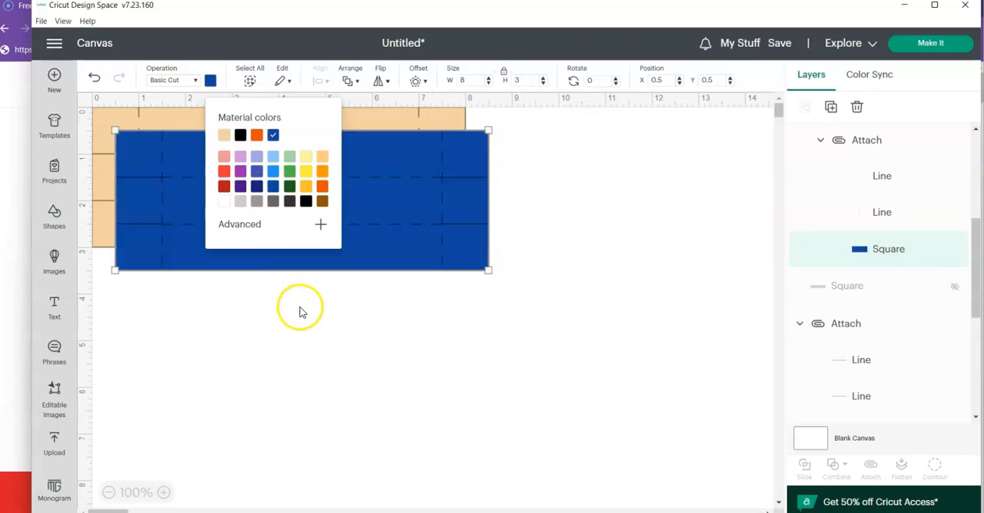
left_click(306, 318)
- Move the blue template copy to about X 0.917, Y 1.875 and change its rectangle to a brighter blue
left_click_drag(318, 266, 342, 333)
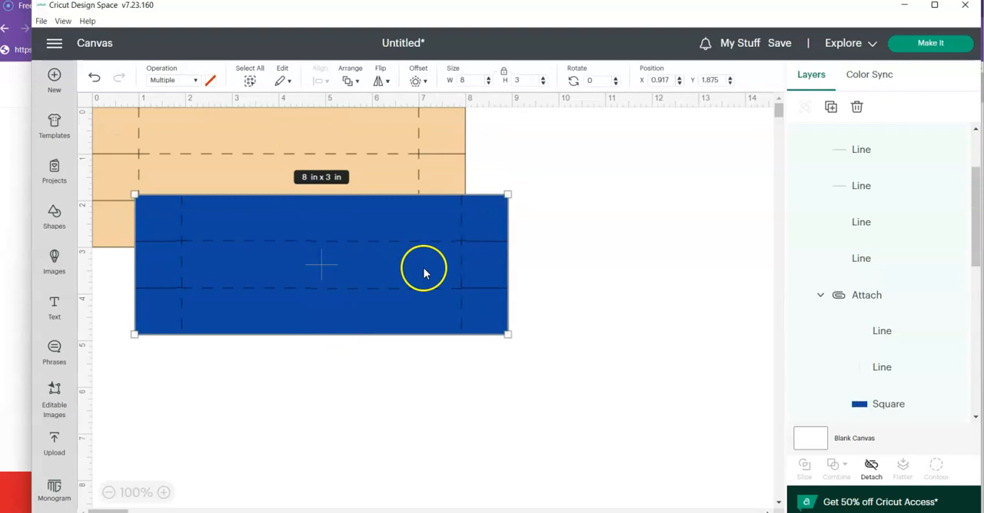
left_click(859, 408)
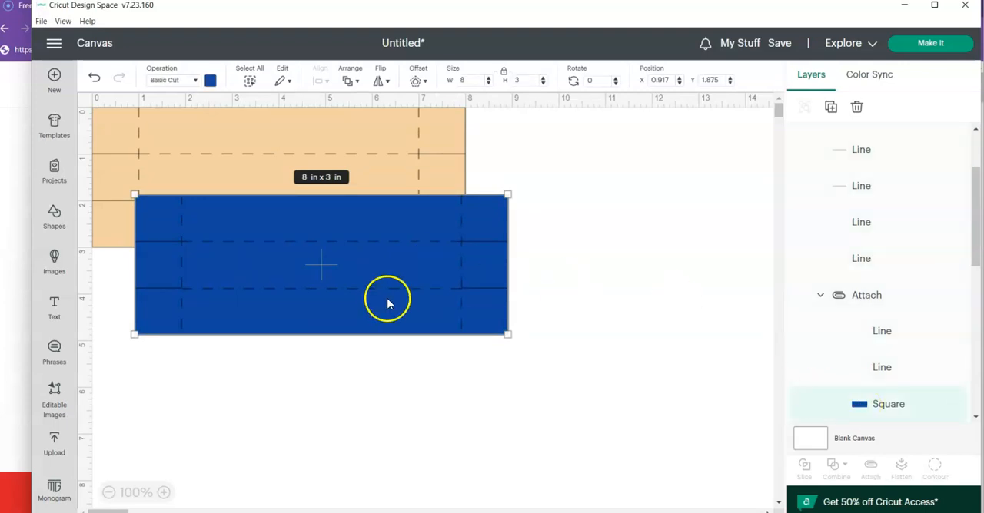
left_click(210, 82)
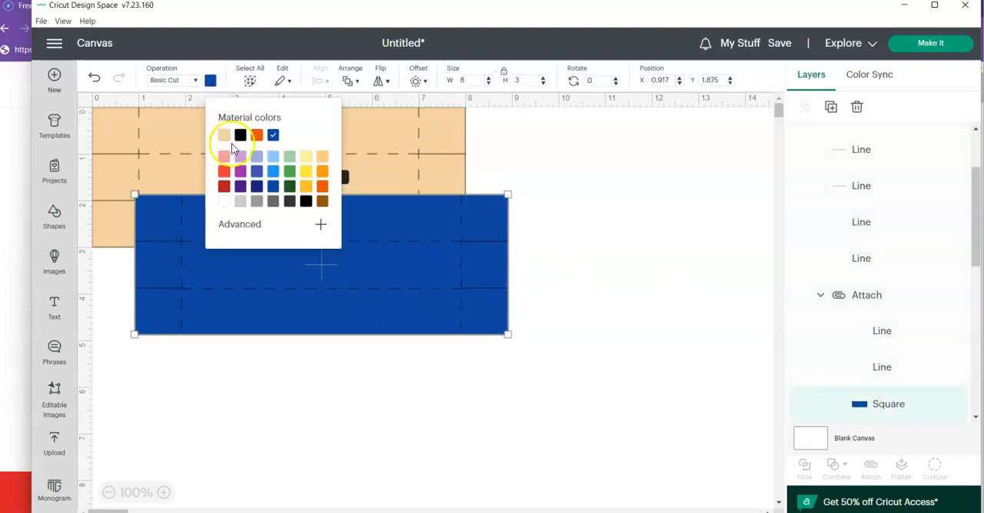
left_click(272, 174)
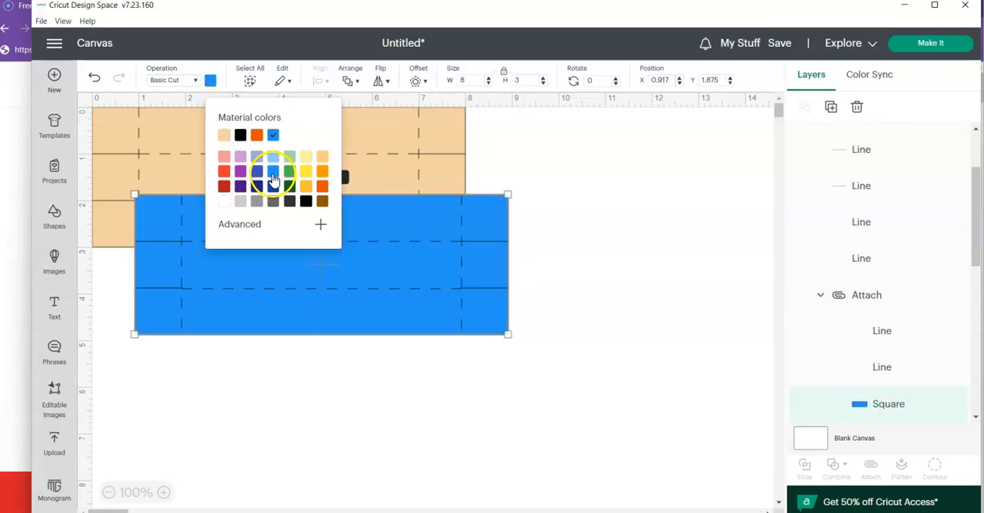
left_click(323, 394)
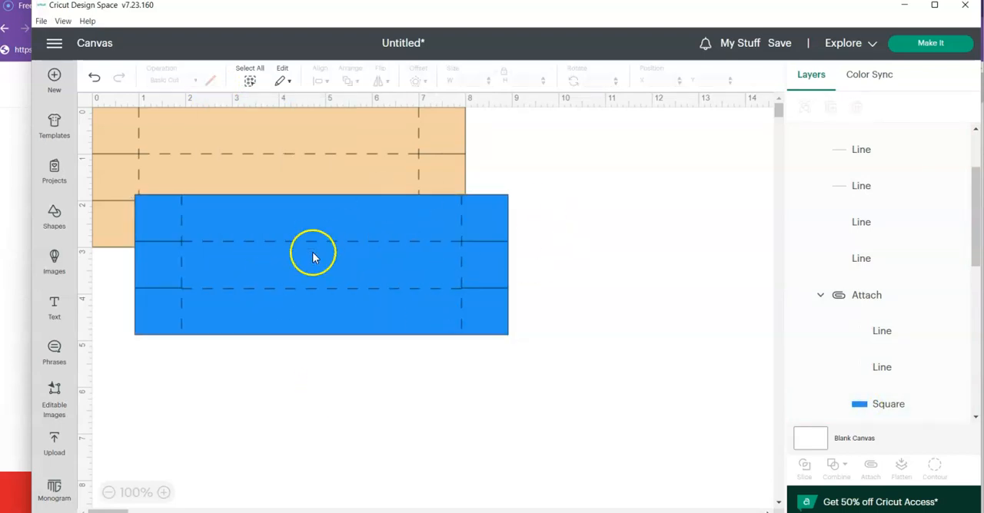
left_click(392, 302)
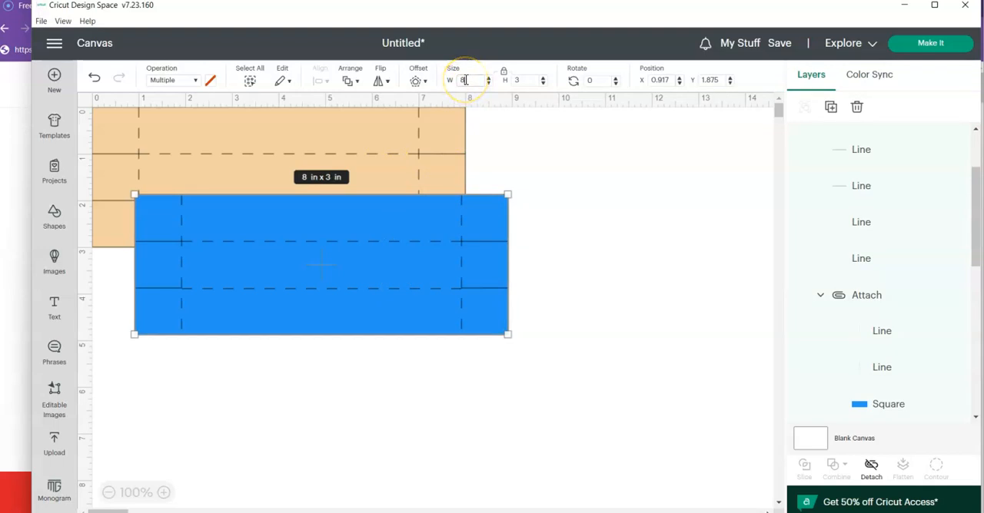
type("25")
key("Return")
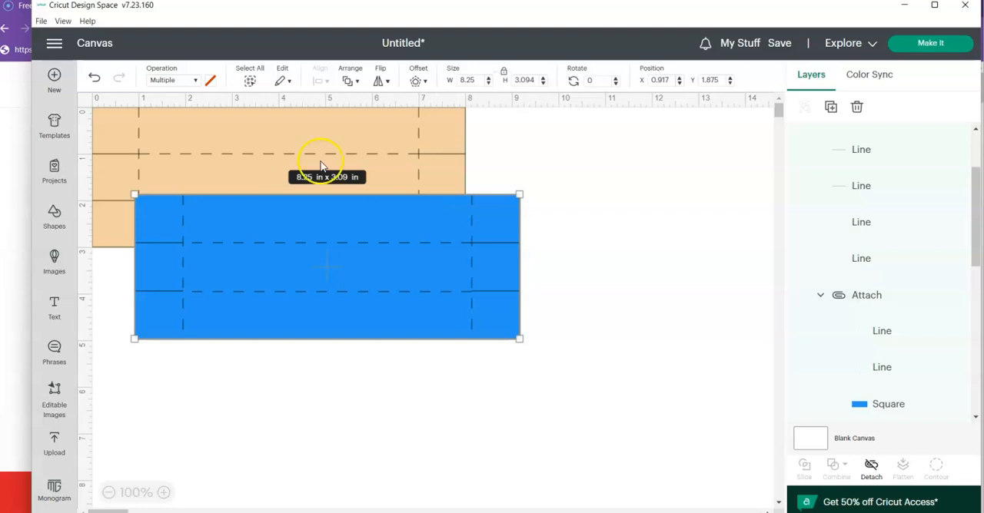
left_click(95, 80)
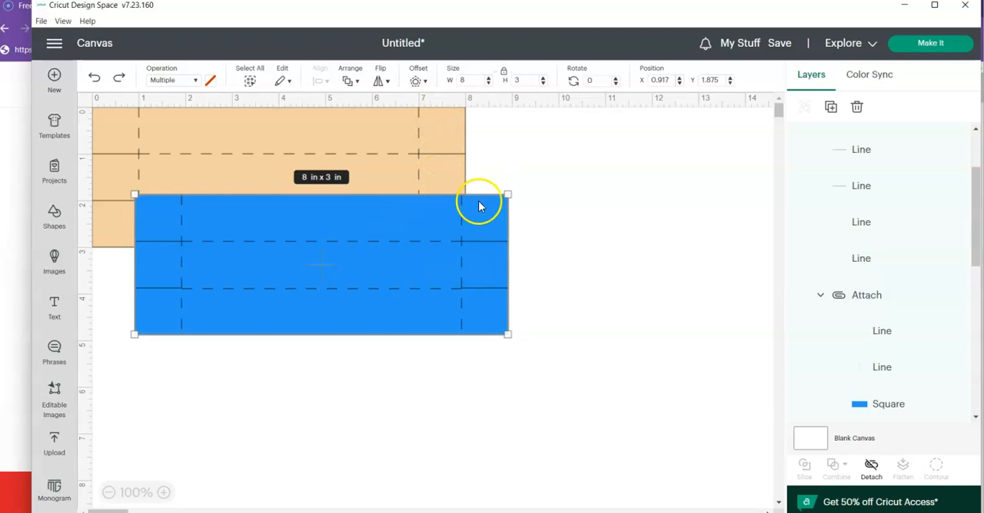
- Set the tan template's width to 8.25 in with its proportions locked
left_click(432, 138)
left_click(466, 79)
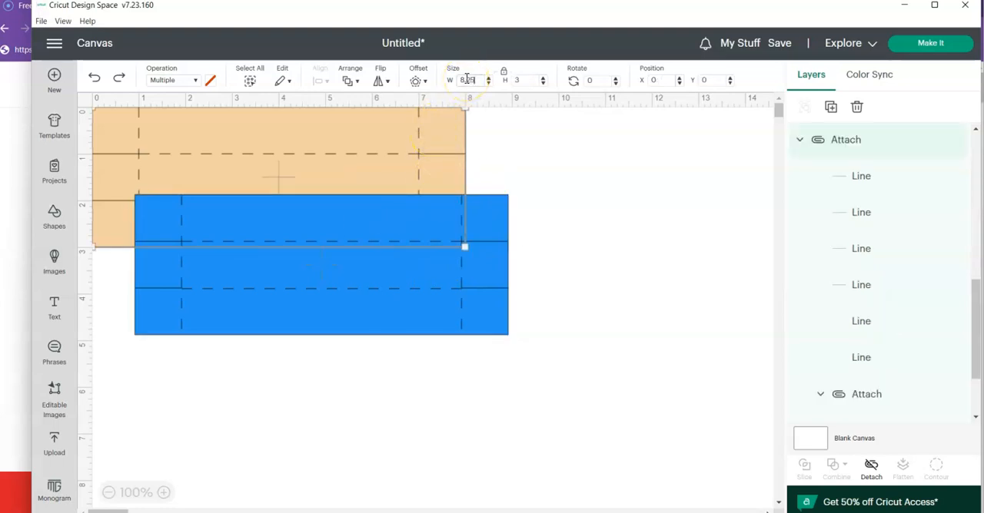
type(".25")
key("Return")
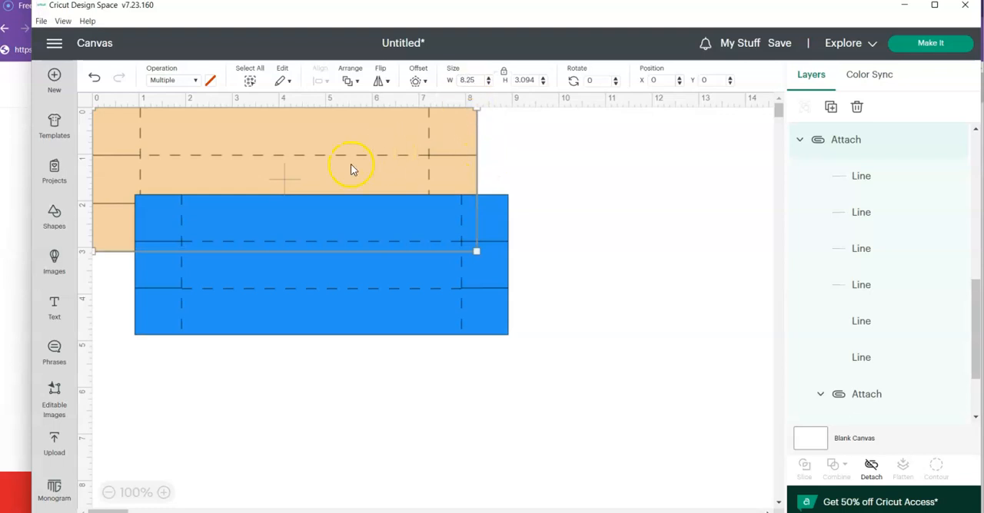
left_click(591, 294)
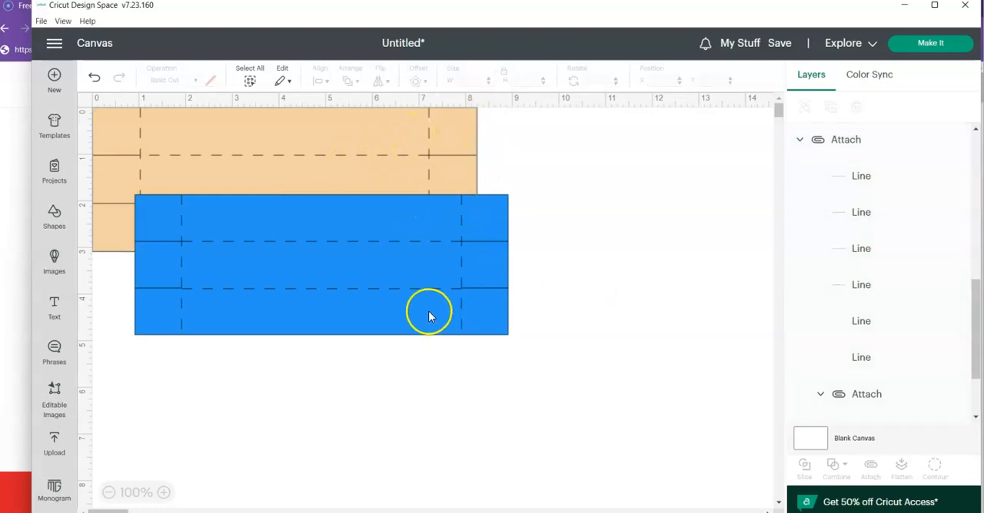
- Move the blue template on top of the tan one, to about X 0.181, Y 0.026, and deselect it
left_click_drag(429, 317, 385, 224)
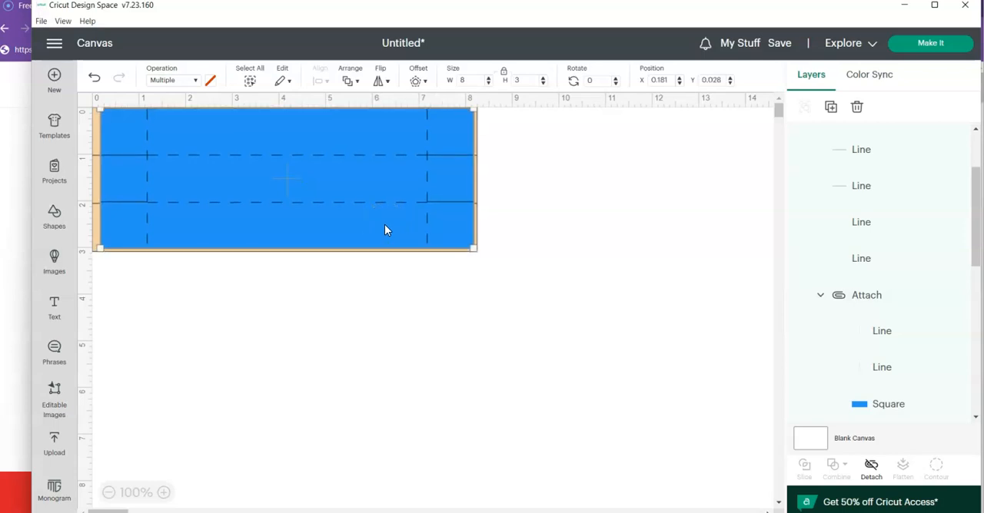
left_click(462, 368)
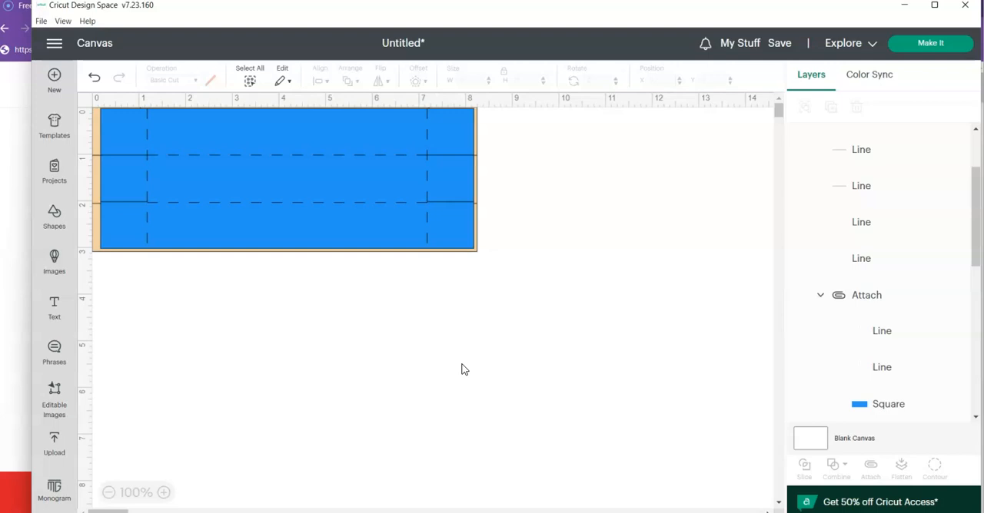
left_click(466, 294)
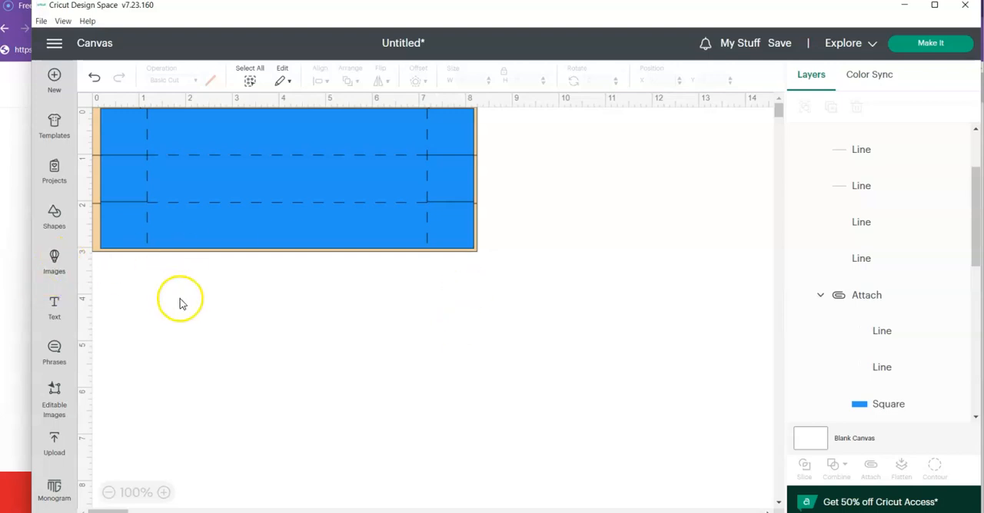
left_click(150, 415)
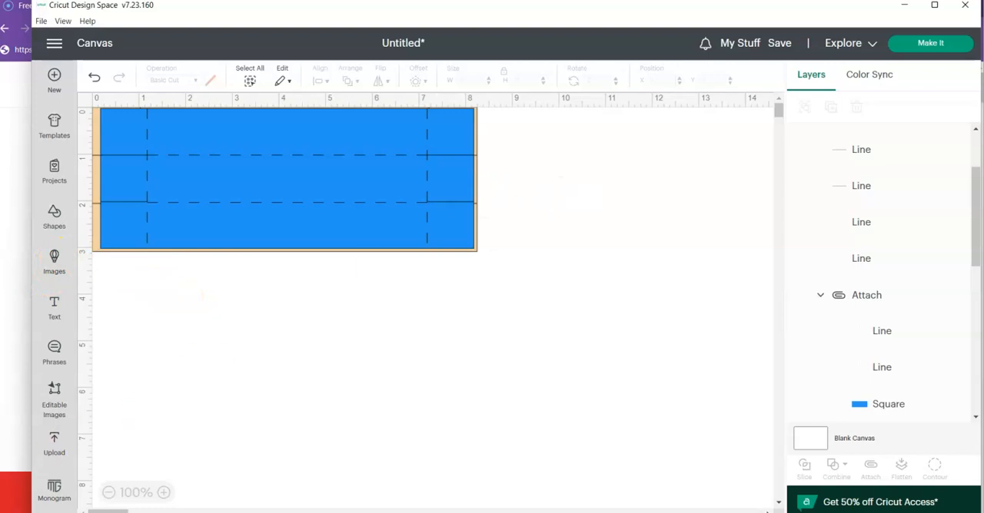